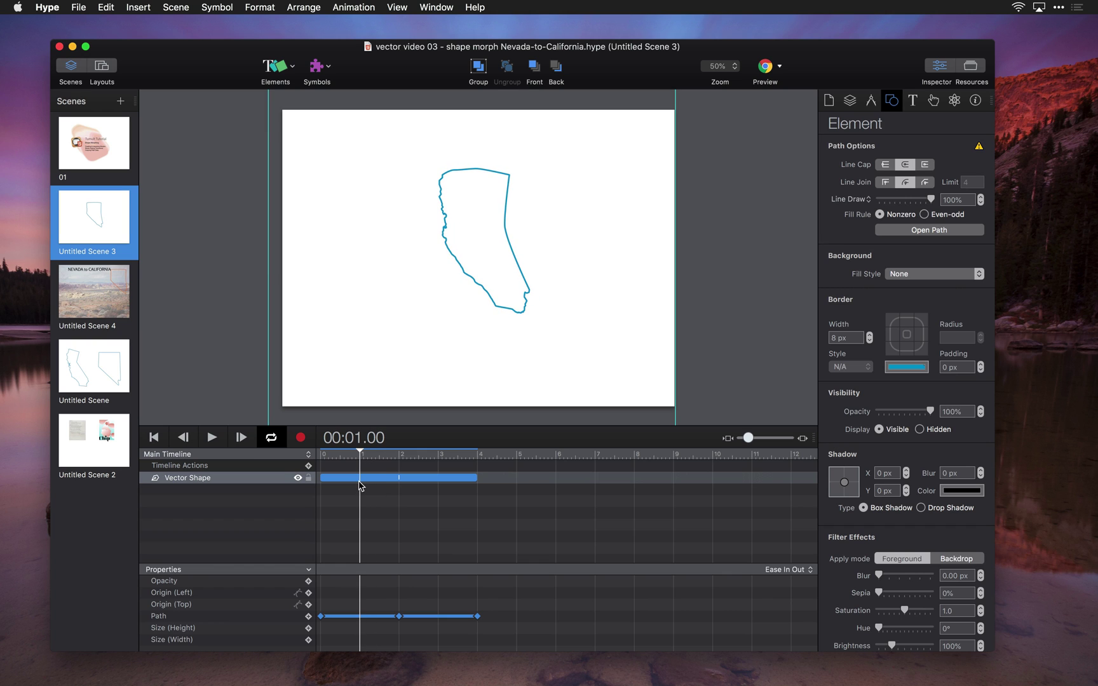
# Deselect the shape and scrub Scene 3's morph to 3.21 s, showing the Nevada outline
pyautogui.click(213, 241)
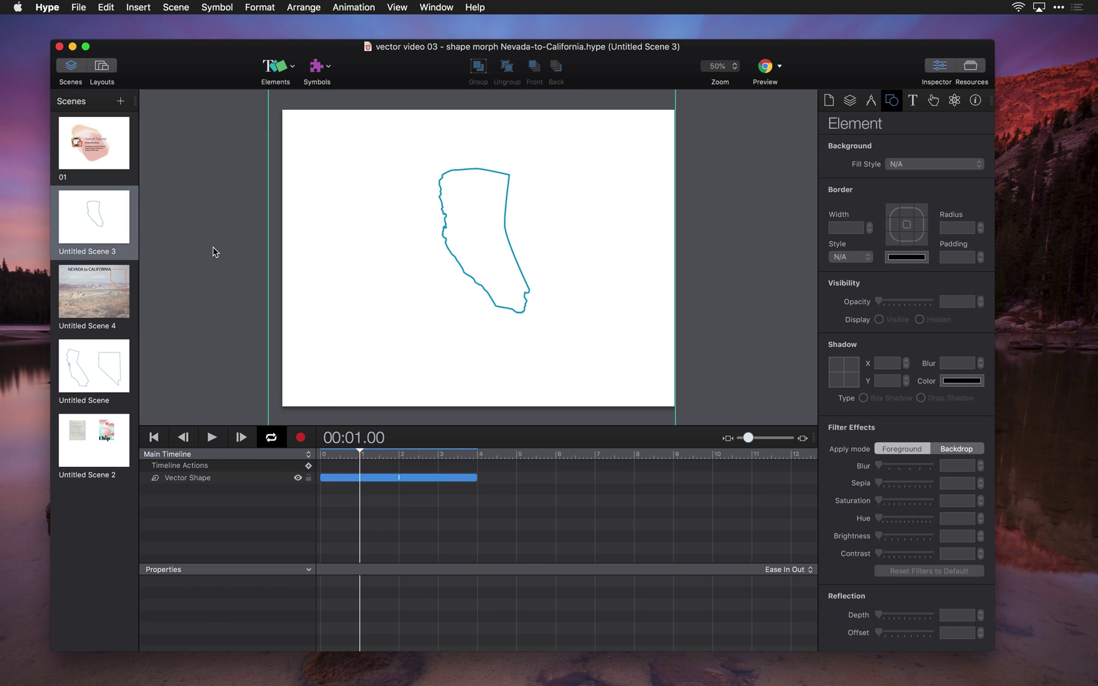
pyautogui.moveTo(333, 456); pyautogui.dragTo(477, 457)
# Switch to Untitled Scene 4, rewind, and play its Nevada-to-California morph, then stop playback
pyautogui.click(121, 309)
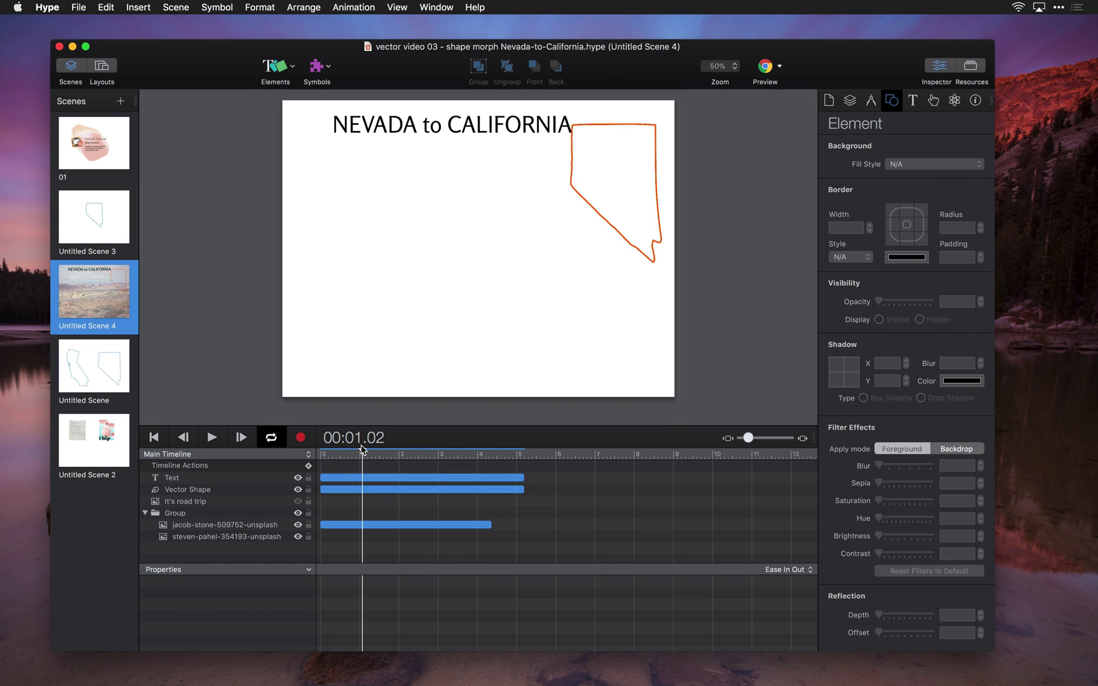
pyautogui.click(347, 455)
pyautogui.moveTo(346, 457); pyautogui.dragTo(235, 449)
pyautogui.click(212, 437)
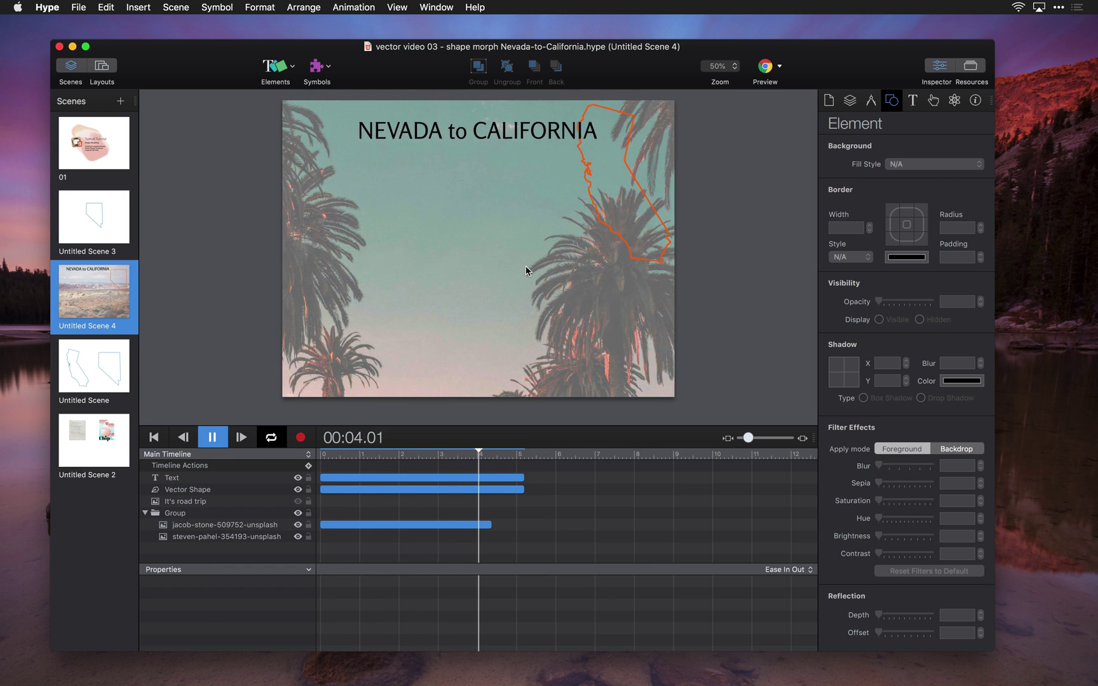
pyautogui.click(213, 437)
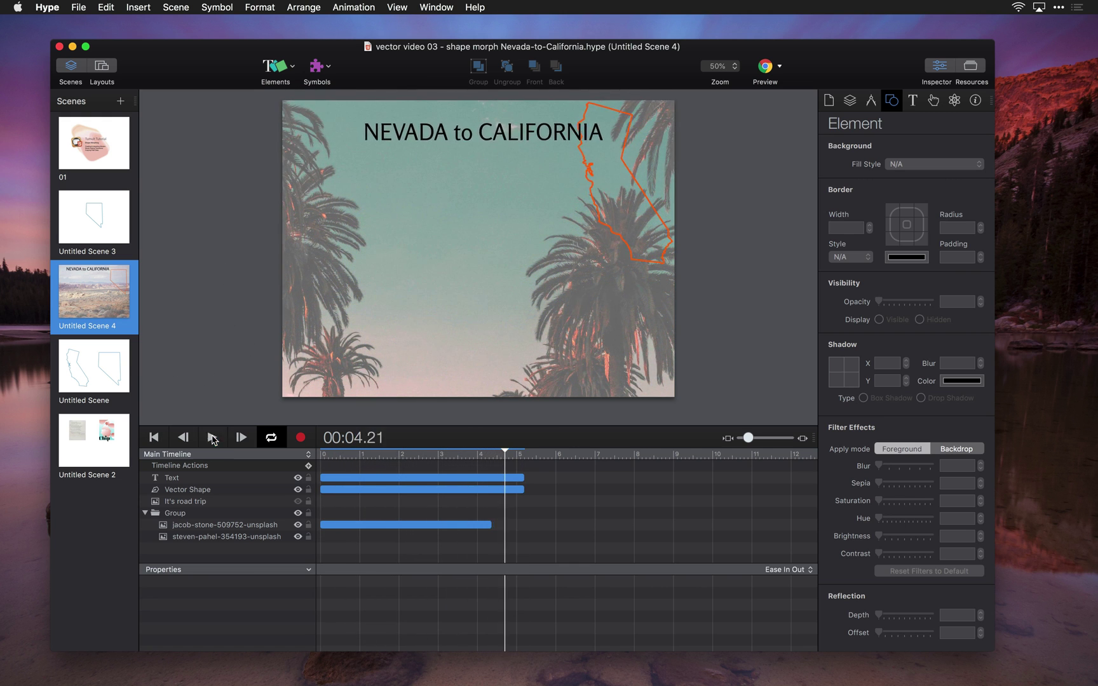
# Open Untitled Scene with both state outlines and enlarge the canvas above the timeline
pyautogui.click(108, 379)
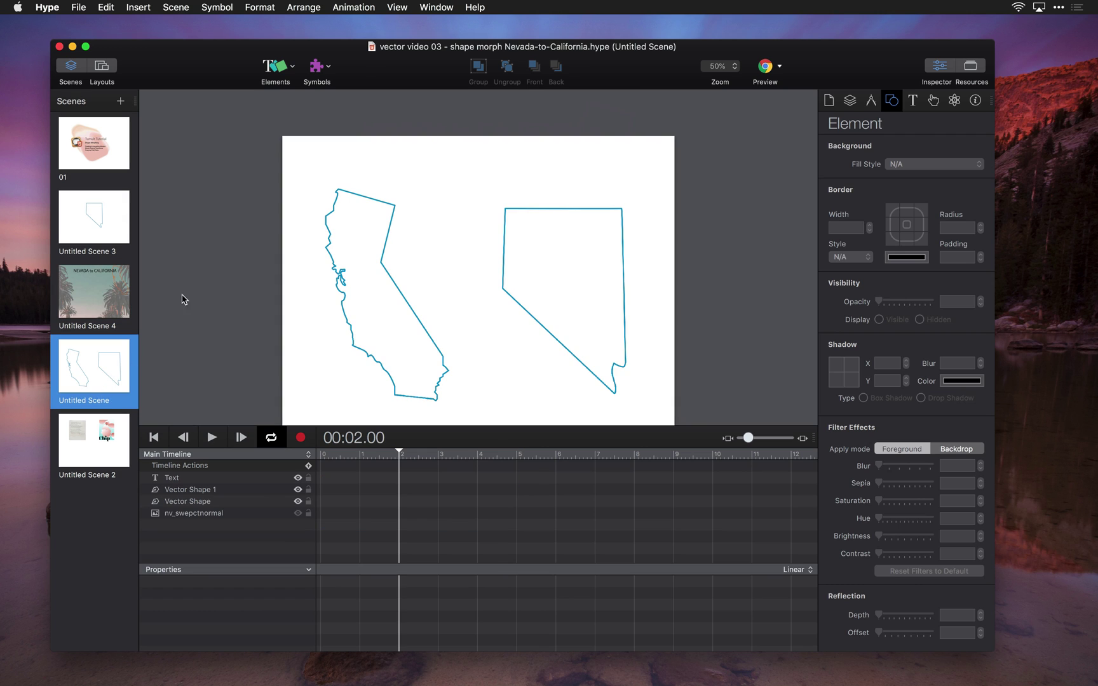
pyautogui.scroll(-2, 206, 283)
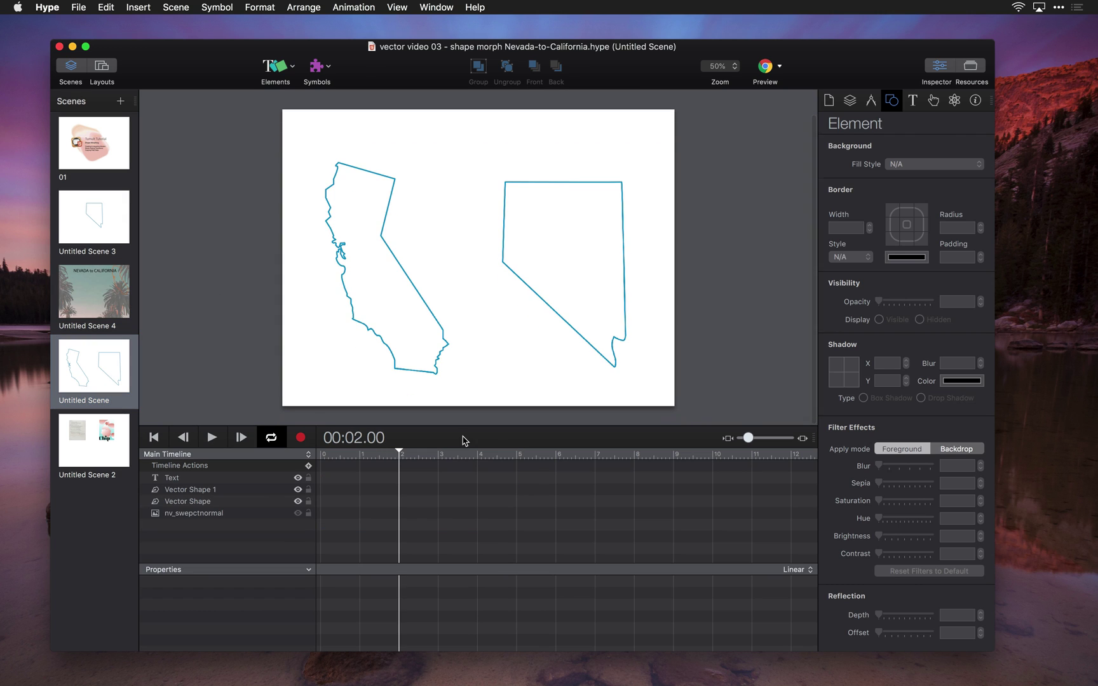
pyautogui.moveTo(462, 441); pyautogui.dragTo(462, 459)
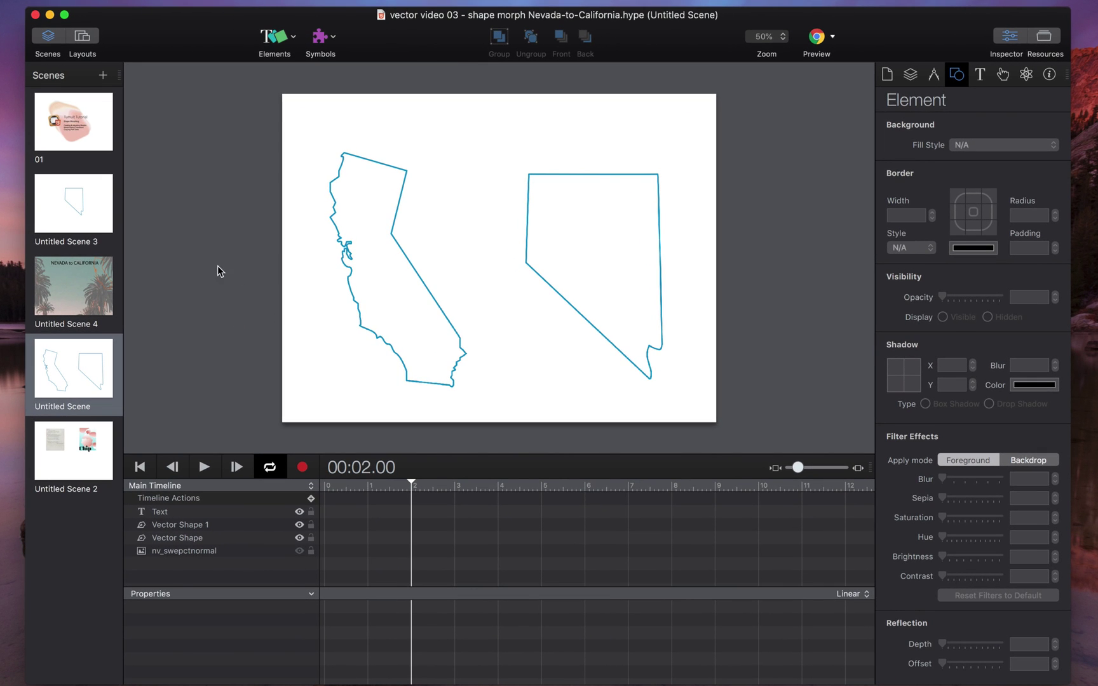
# Move the California outline right beside Nevada, then select the Nevada outline
pyautogui.click(332, 186)
pyautogui.moveTo(332, 186); pyautogui.dragTo(347, 168)
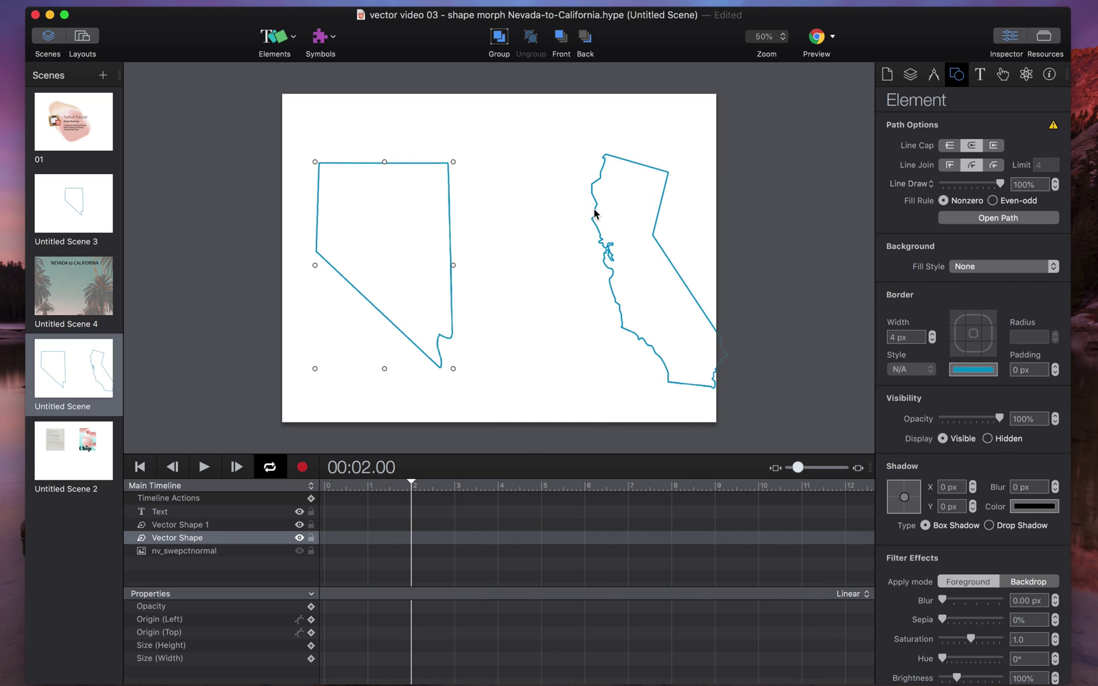
pyautogui.moveTo(596, 214); pyautogui.dragTo(513, 209)
pyautogui.click(451, 284)
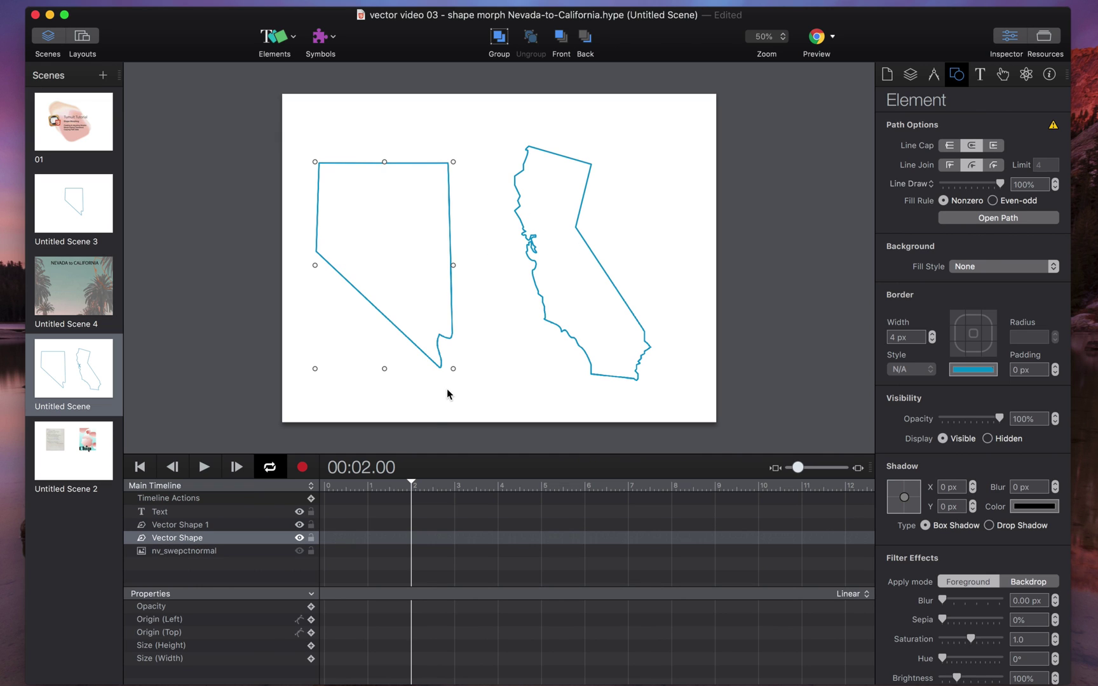
pyautogui.click(534, 287)
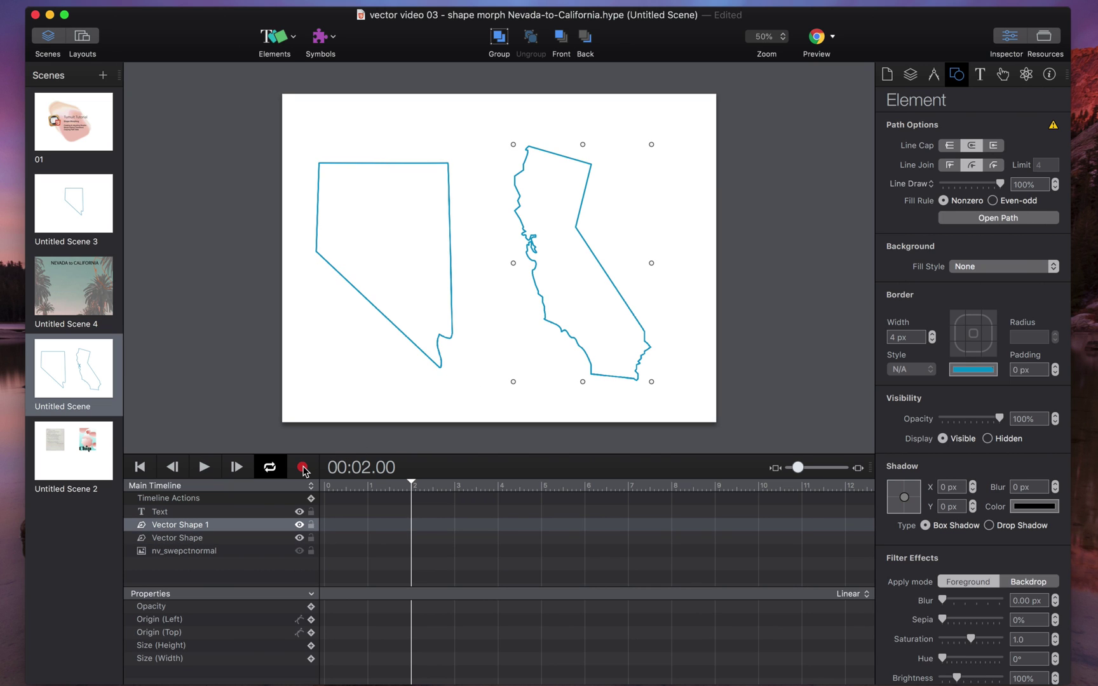
pyautogui.click(356, 294)
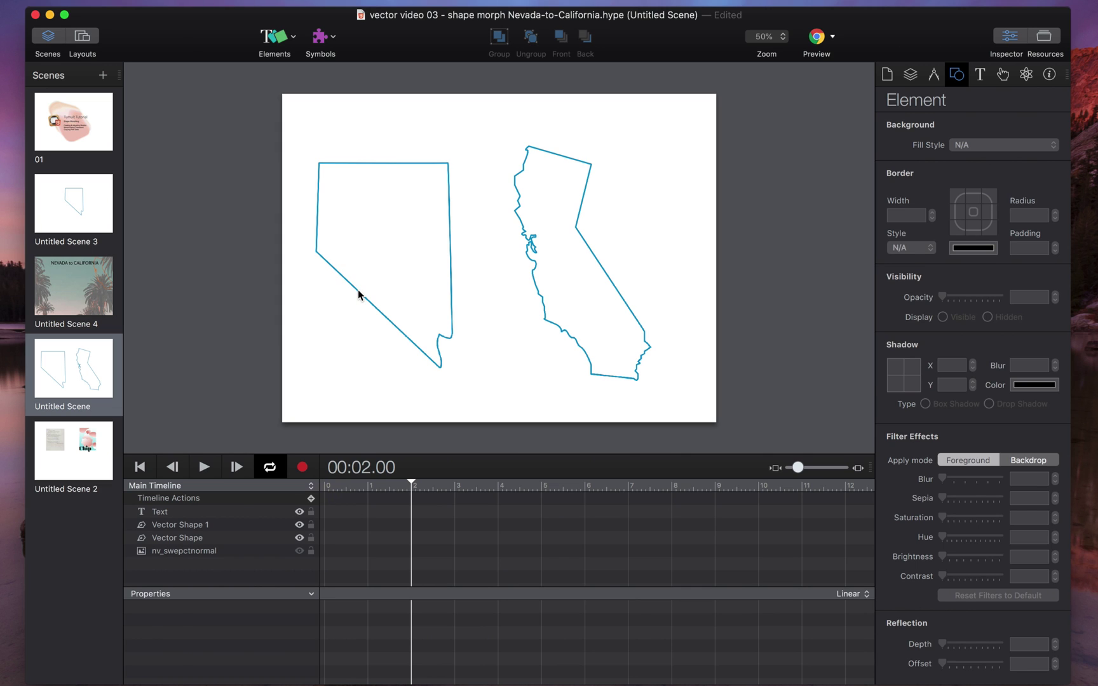
pyautogui.click(358, 294)
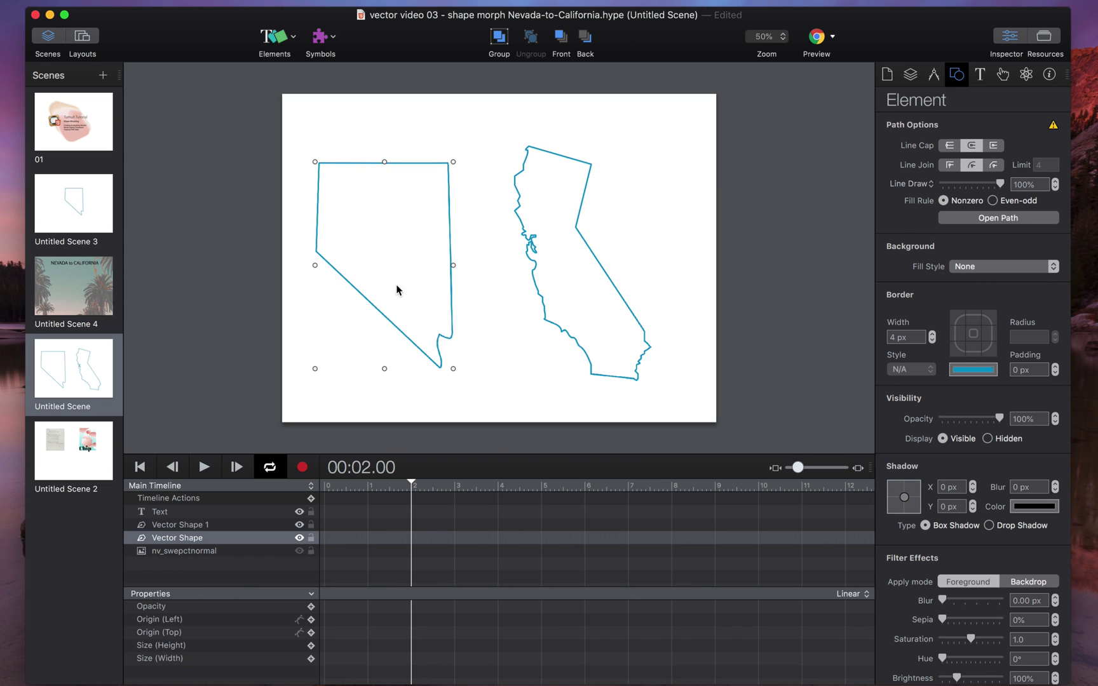
# Inspect California's path points in edit mode, finish editing, and select the Nevada outline
pyautogui.click(533, 250)
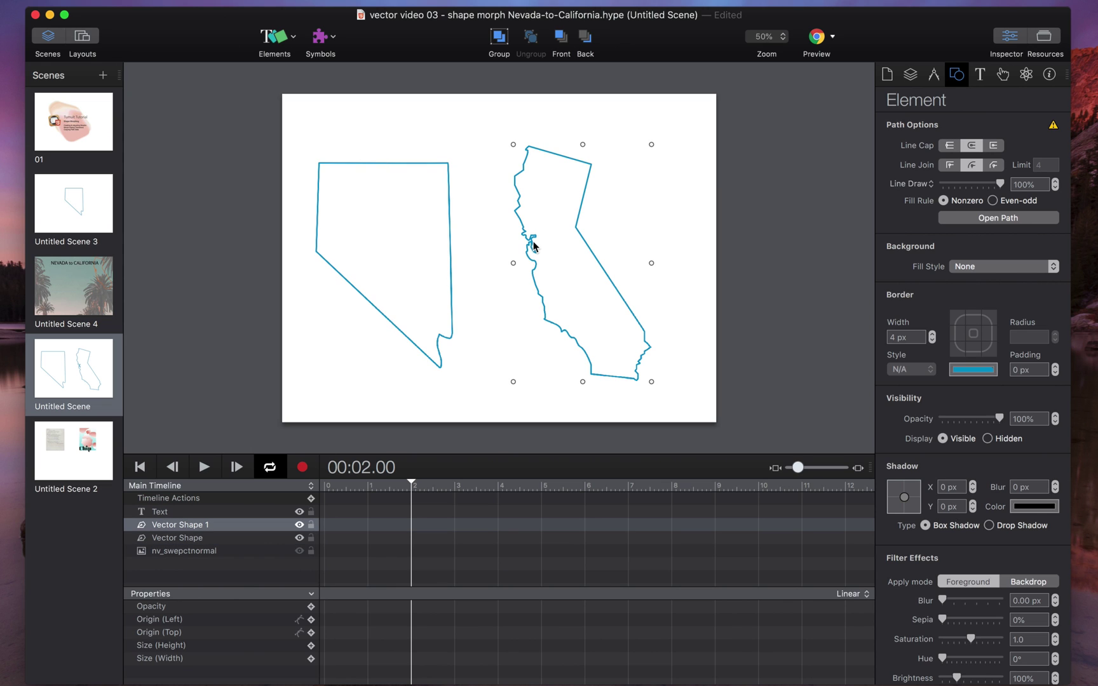
pyautogui.doubleClick(534, 246)
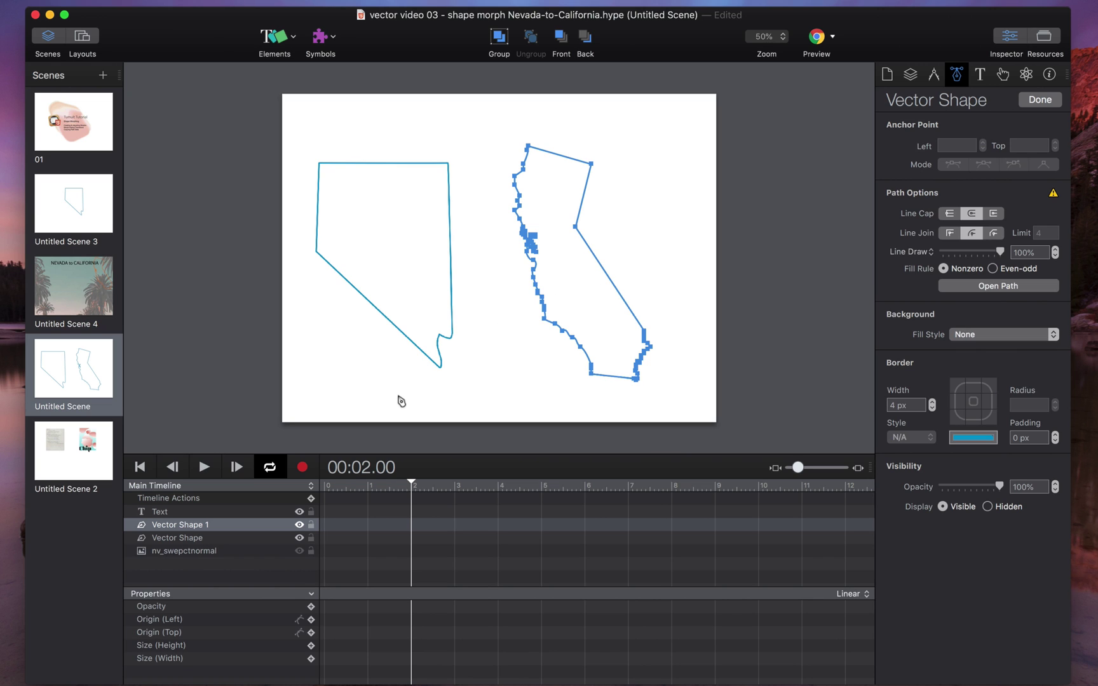
pyautogui.click(1031, 100)
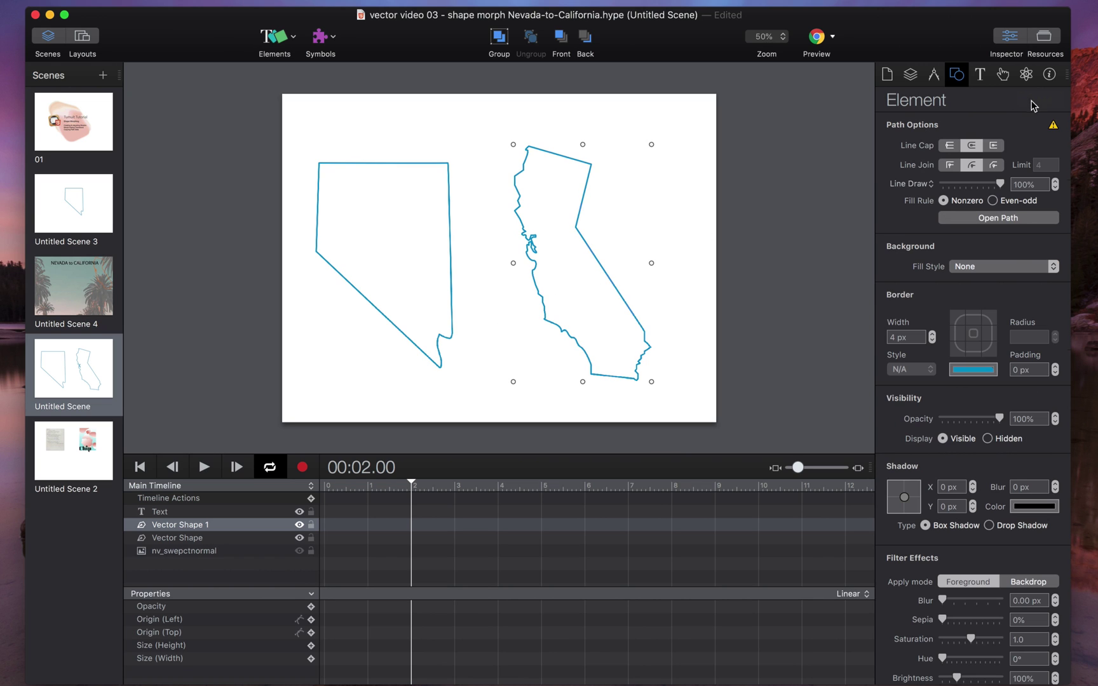
pyautogui.click(453, 330)
# Open Nevada's path for point editing and turn on keyframe recording
pyautogui.doubleClick(453, 331)
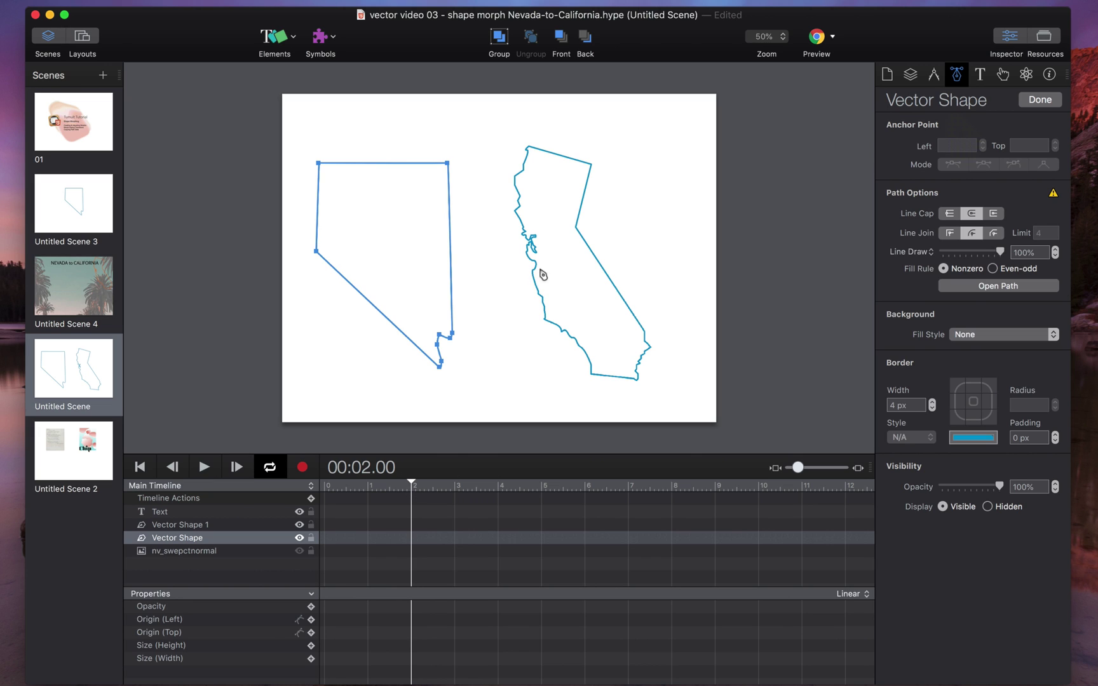
pyautogui.click(302, 469)
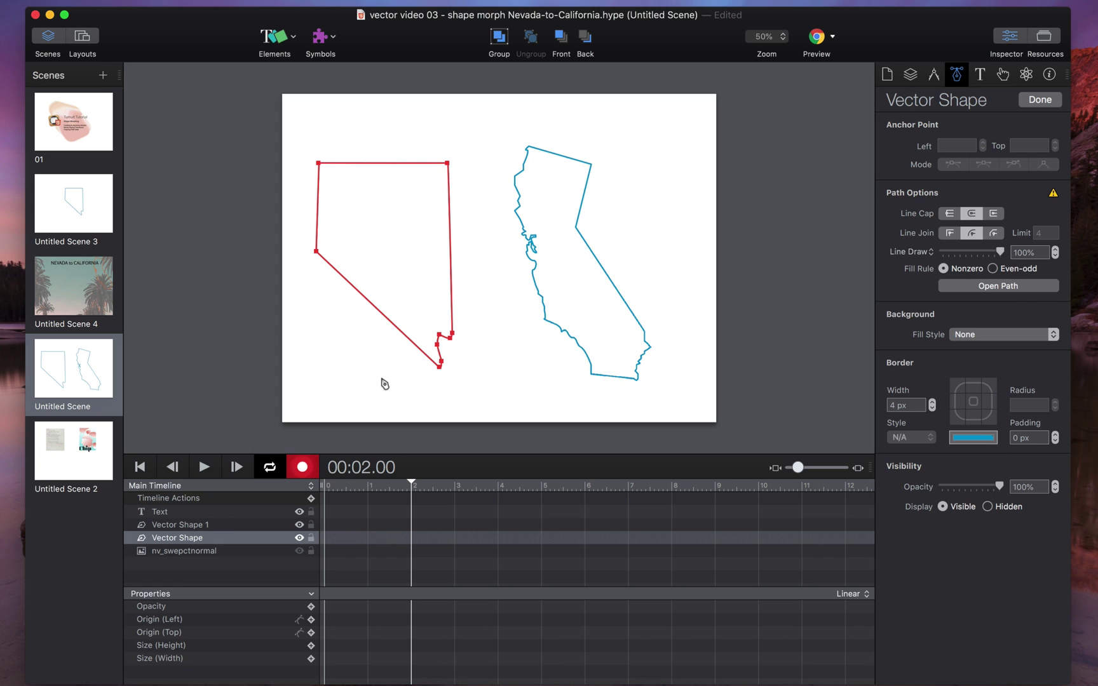
# Paste the California path into Nevada at 2 s, stop recording, and select the first Path keyframe
pyautogui.press('super+v')
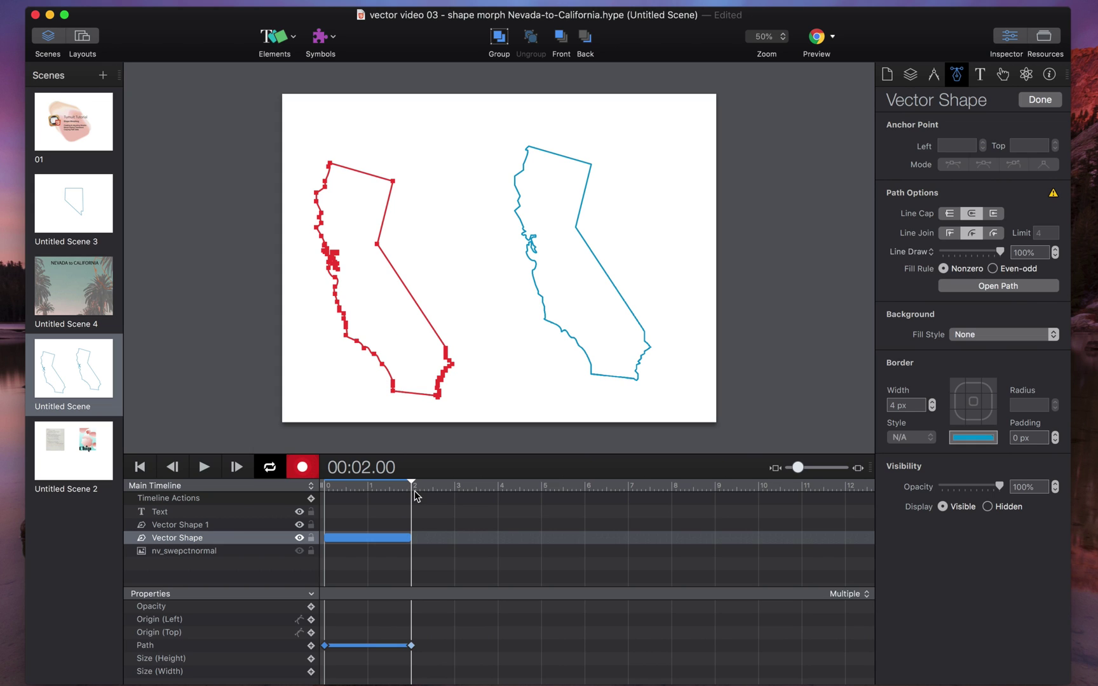
pyautogui.moveTo(409, 488)
pyautogui.mouseDown()
pyautogui.moveTo(319, 501)
pyautogui.moveTo(415, 493)
pyautogui.mouseUp()
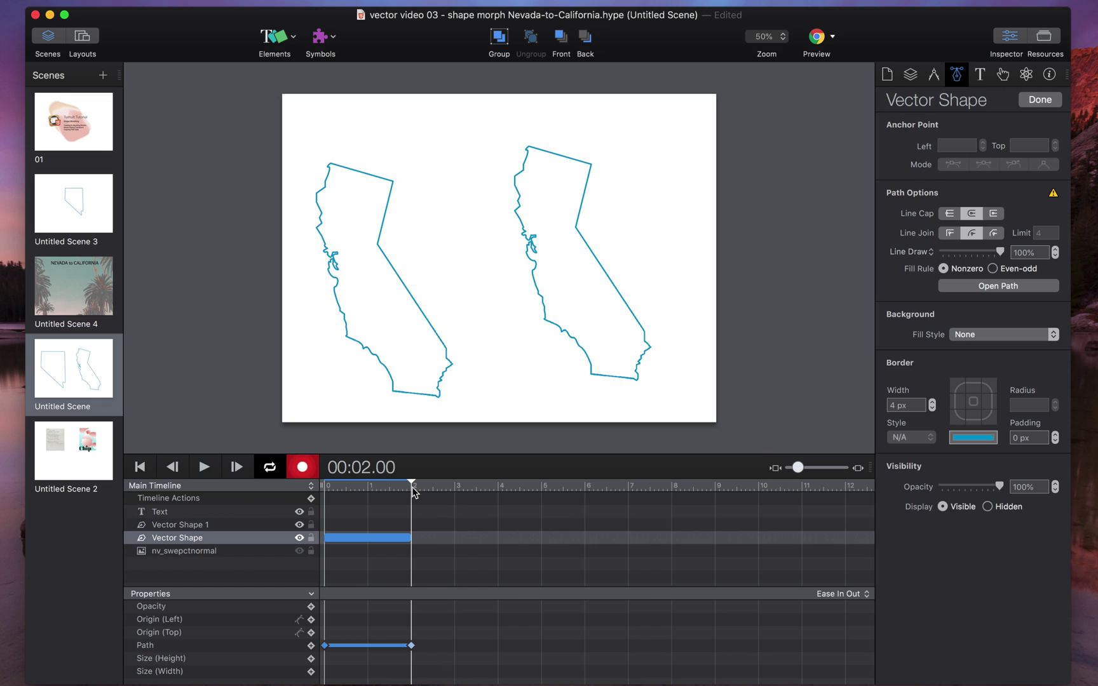
pyautogui.click(308, 472)
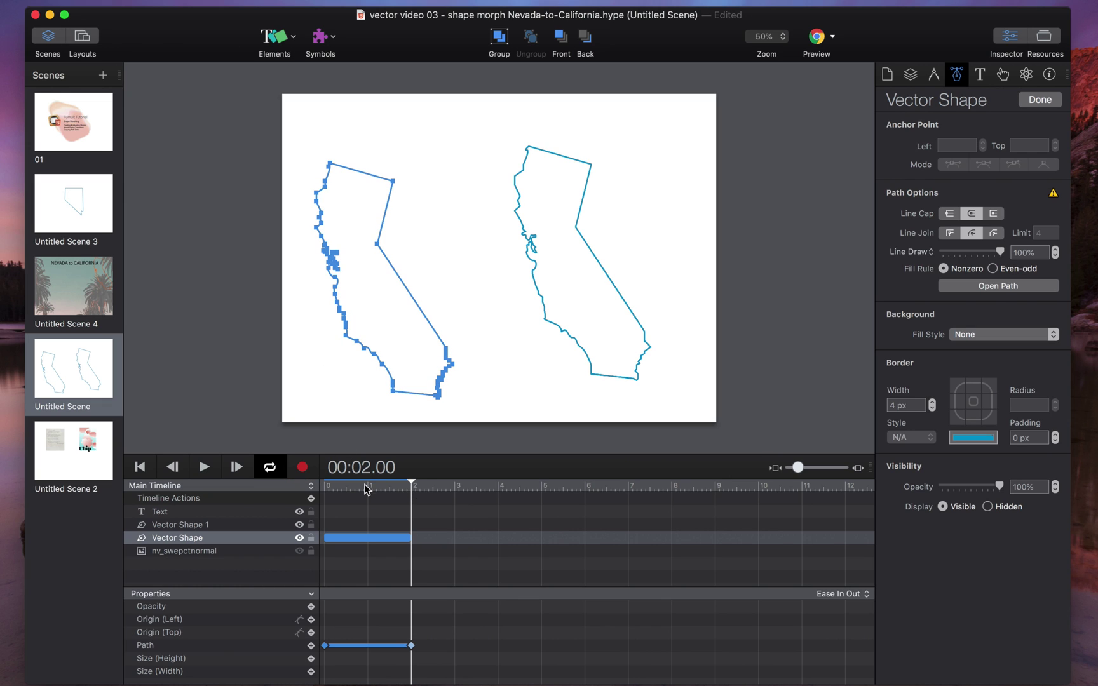
pyautogui.click(324, 647)
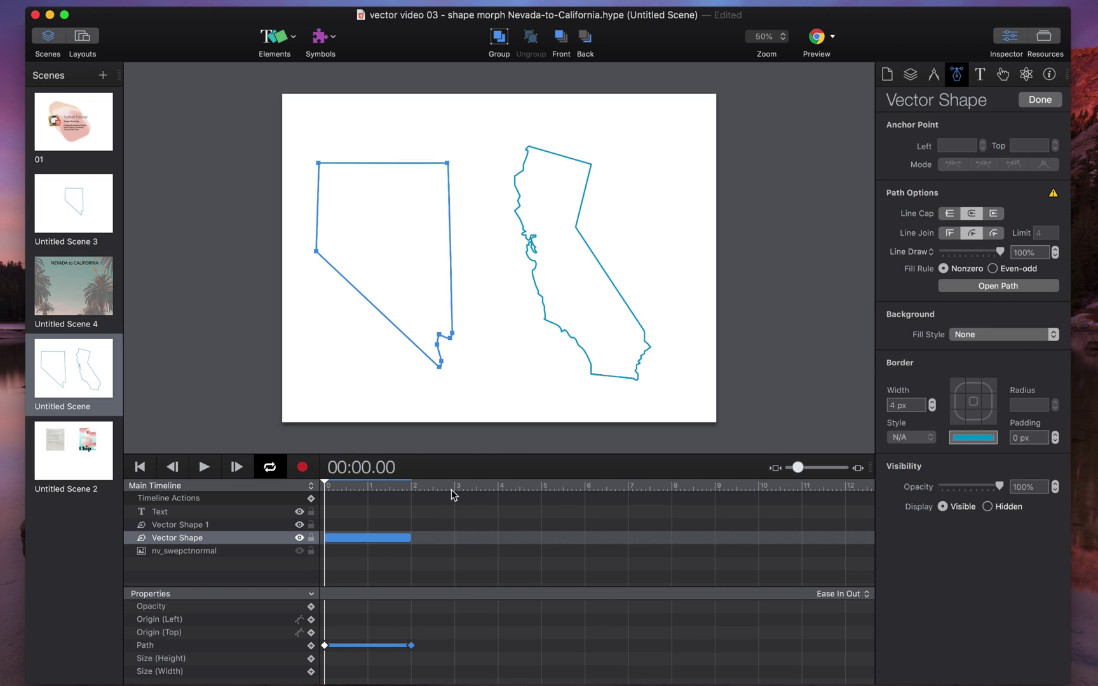
# Paste the Nevada path at 4 s so the outline morphs back to Nevada
pyautogui.click(498, 487)
pyautogui.press('super+v')
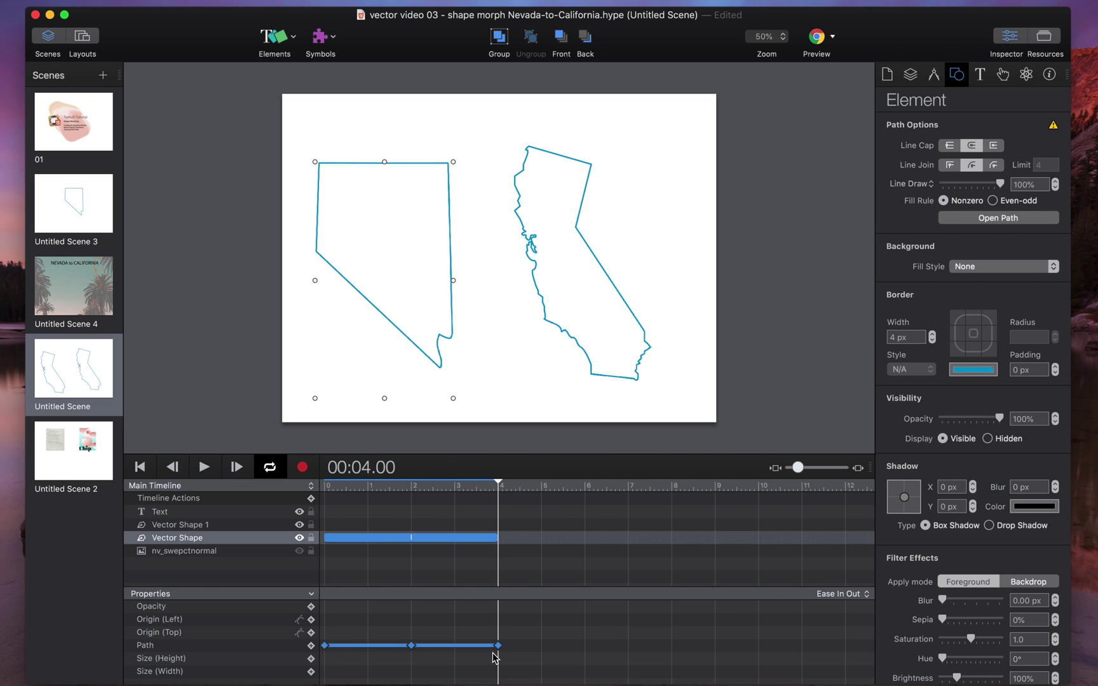
pyautogui.moveTo(484, 487); pyautogui.dragTo(313, 502)
# Preview the morph, stop near the start, deselect Nevada, and select the morphing shape's animation
pyautogui.click(204, 466)
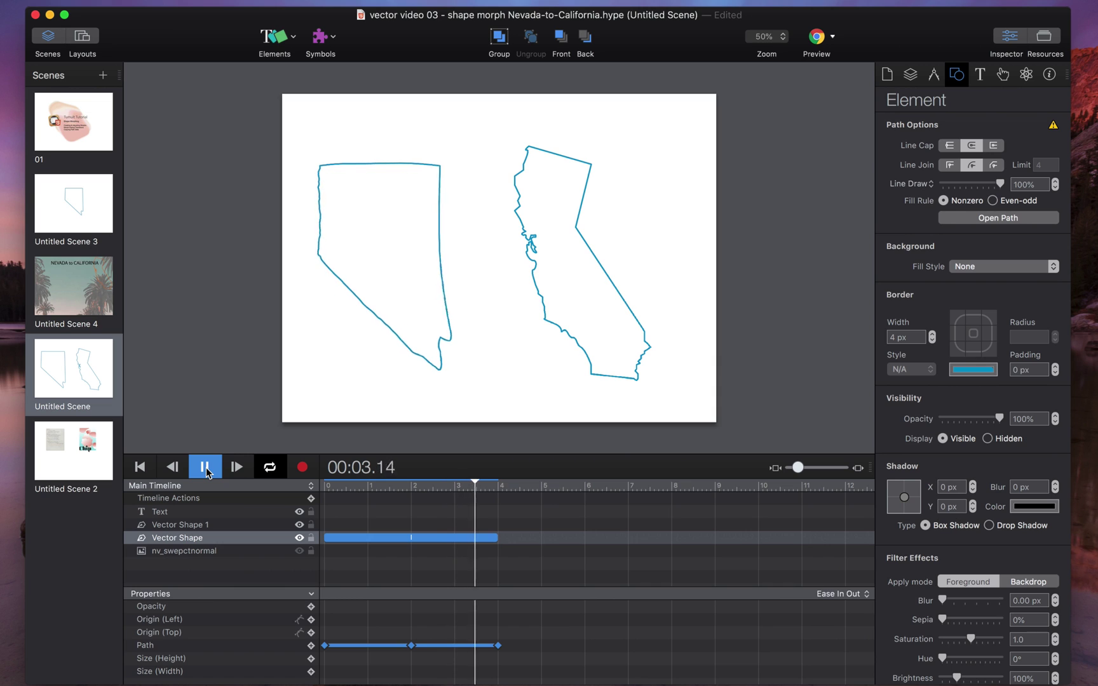
pyautogui.click(205, 467)
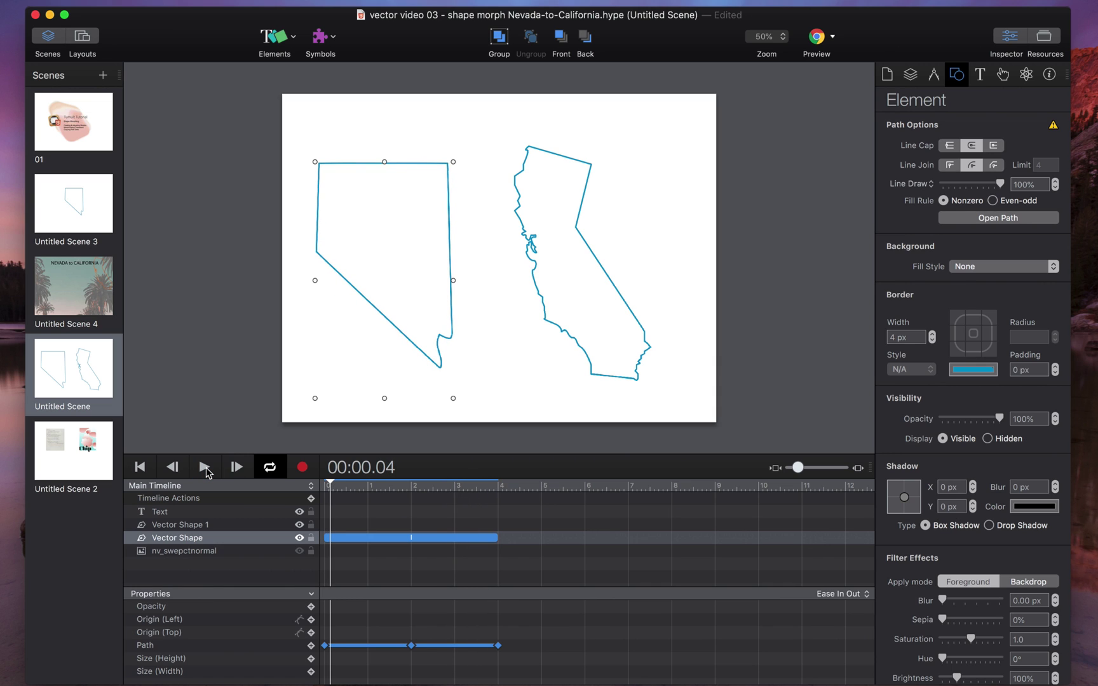
pyautogui.click(220, 322)
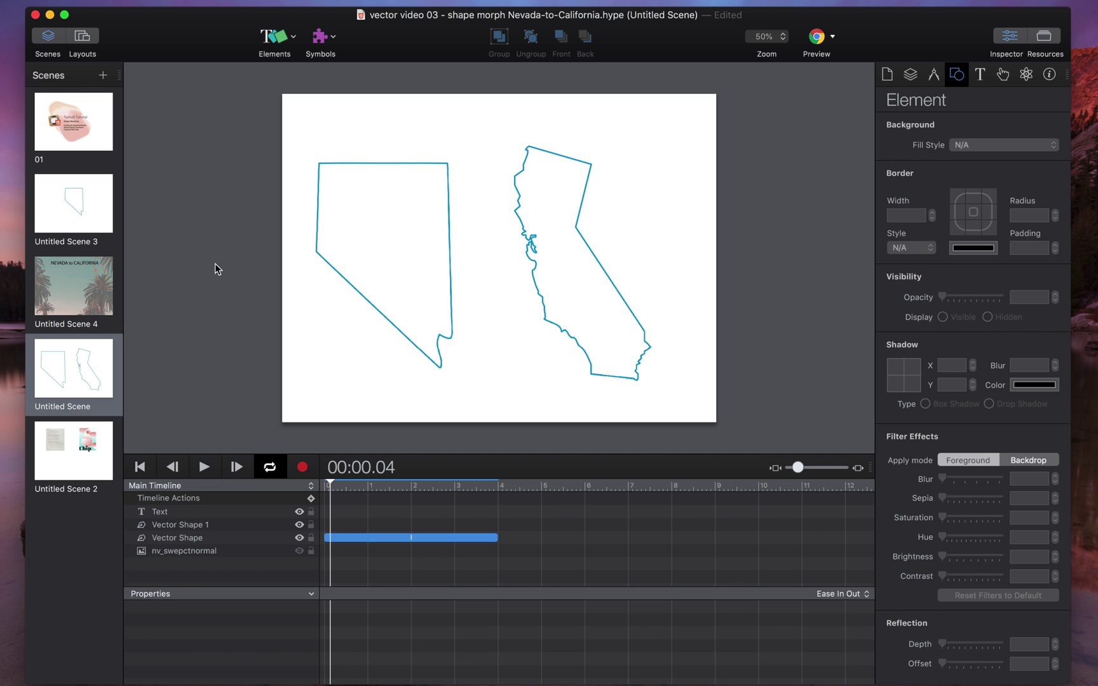
pyautogui.click(349, 485)
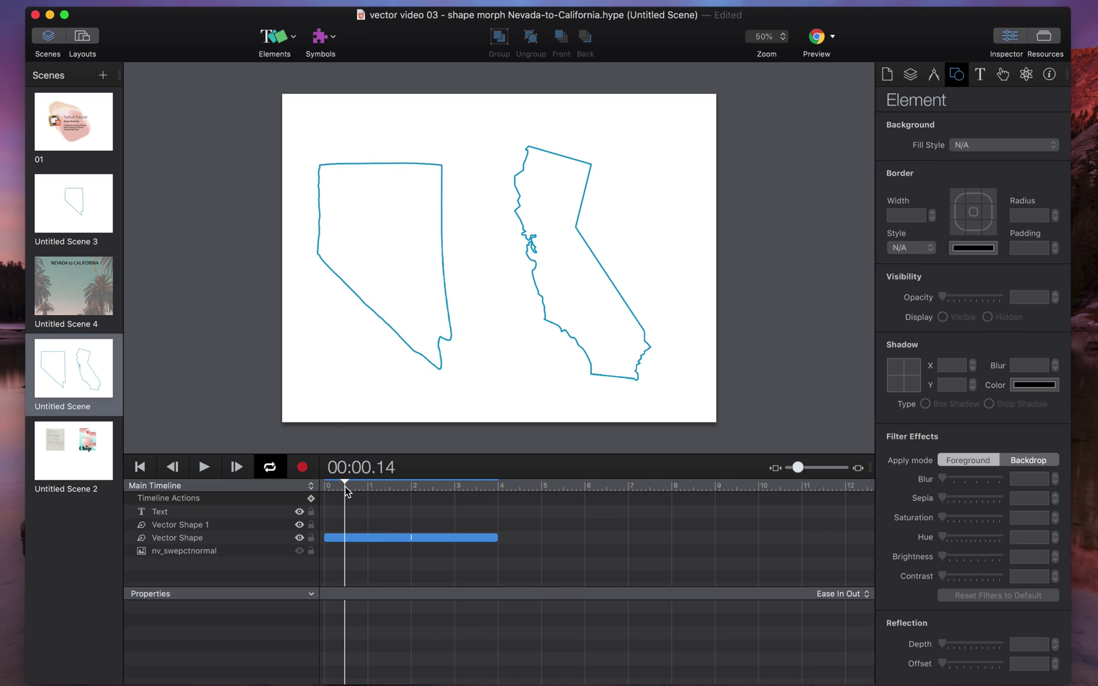
# Expand the animated properties area and retime the middle Path keyframe
pyautogui.click(390, 537)
pyautogui.moveTo(444, 594); pyautogui.dragTo(412, 478)
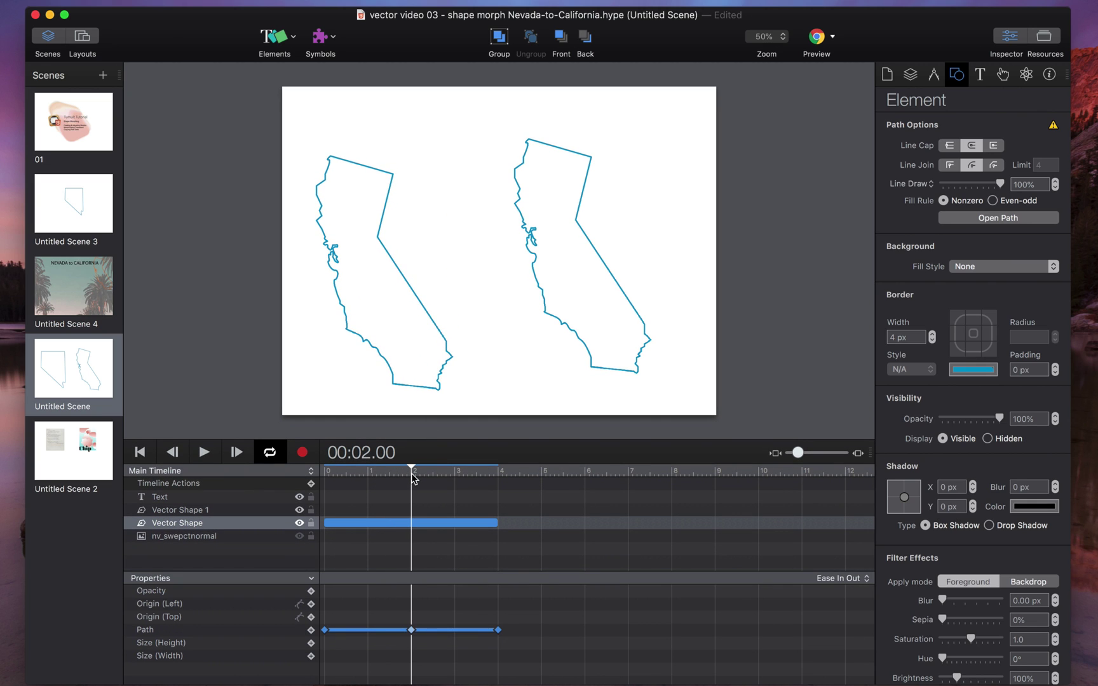
pyautogui.moveTo(412, 630)
pyautogui.mouseDown()
pyautogui.moveTo(363, 631)
pyautogui.moveTo(431, 638)
pyautogui.mouseUp()
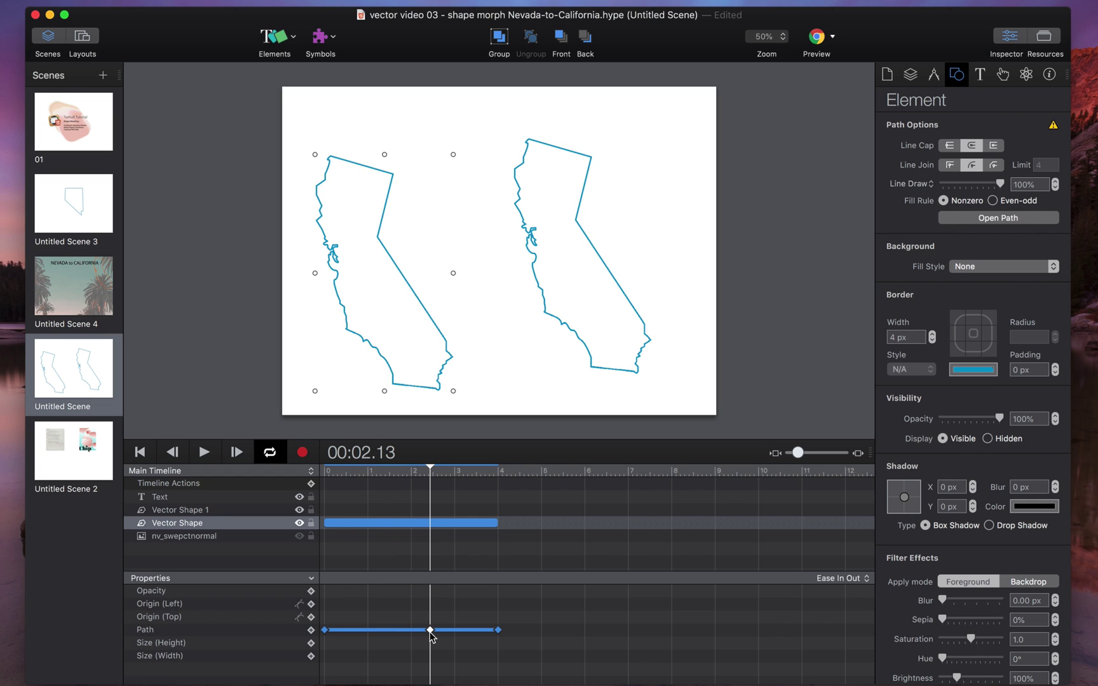
# Pull a right-edge anchor of the left shape up and outward, then preview toward Nevada
pyautogui.doubleClick(385, 363)
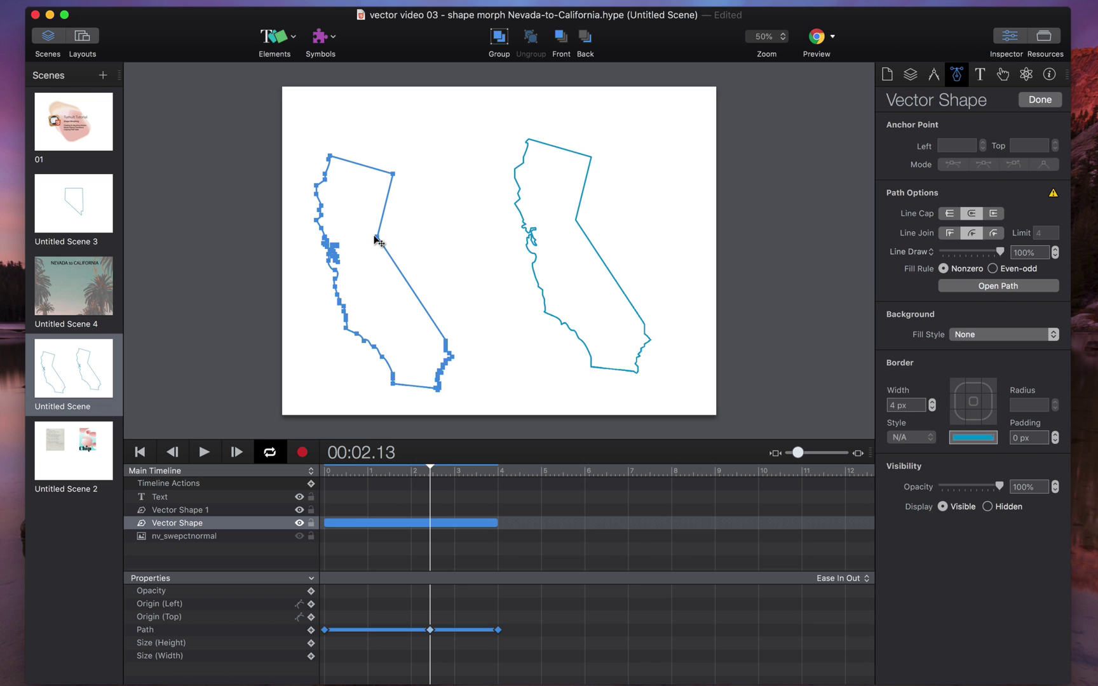
pyautogui.moveTo(376, 237); pyautogui.dragTo(472, 187)
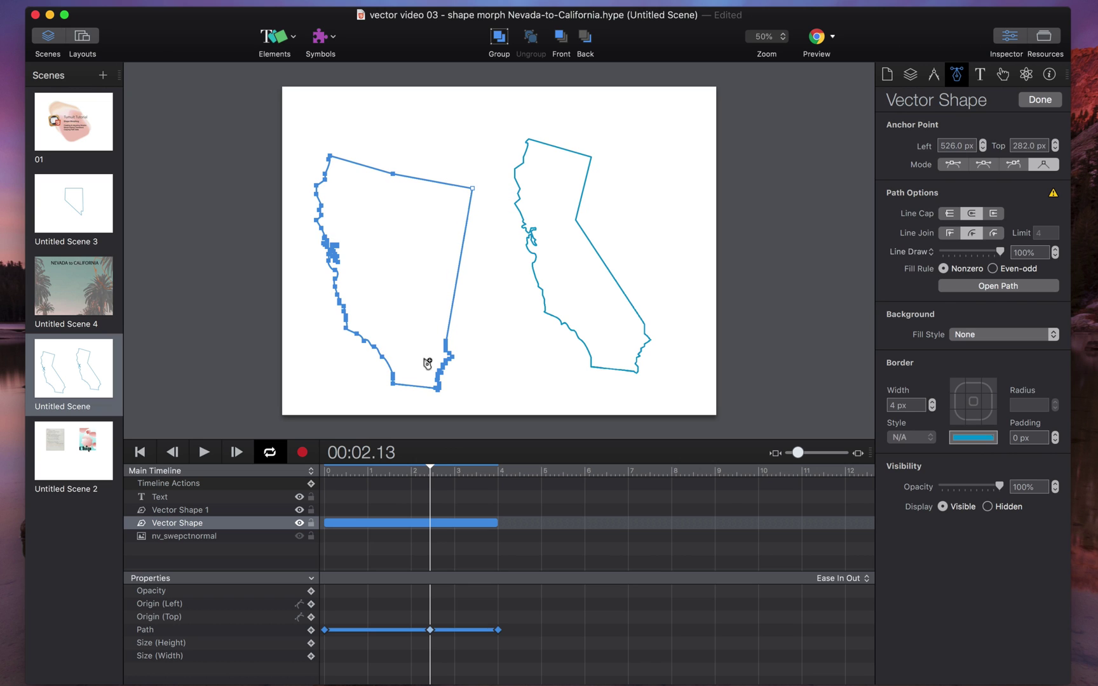
pyautogui.click(422, 470)
pyautogui.moveTo(421, 470); pyautogui.dragTo(430, 505)
# Drop the top-right anchor onto the guide and curve the top, adding a 1.09 s keyframe
pyautogui.moveTo(474, 192); pyautogui.dragTo(389, 274)
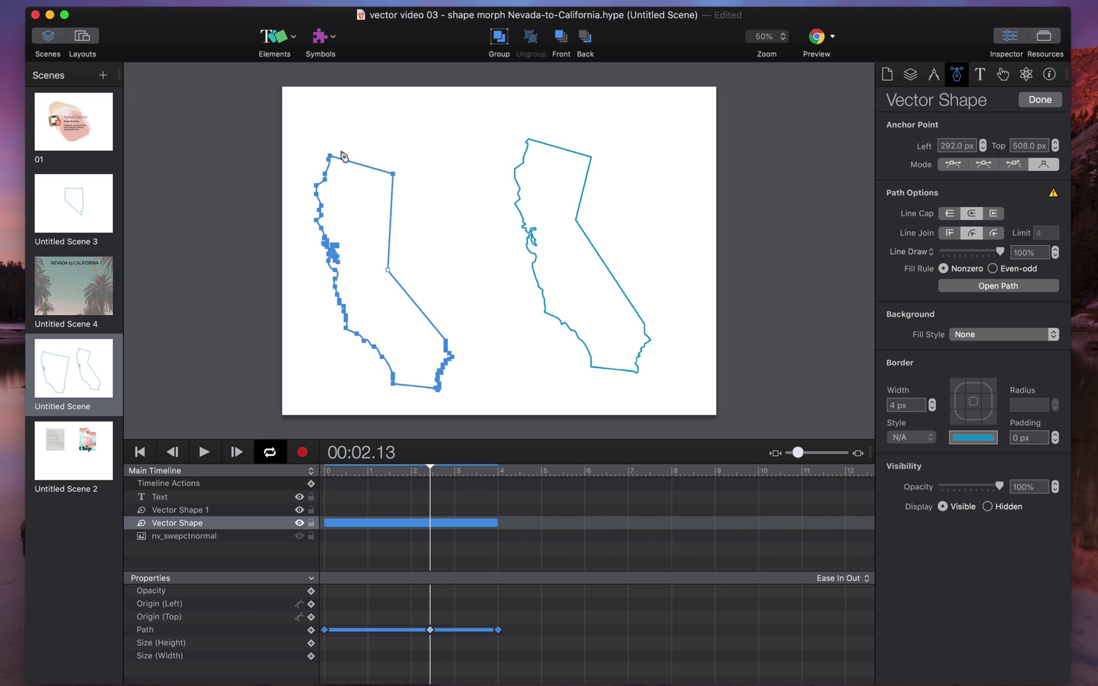
pyautogui.moveTo(359, 164); pyautogui.dragTo(358, 157)
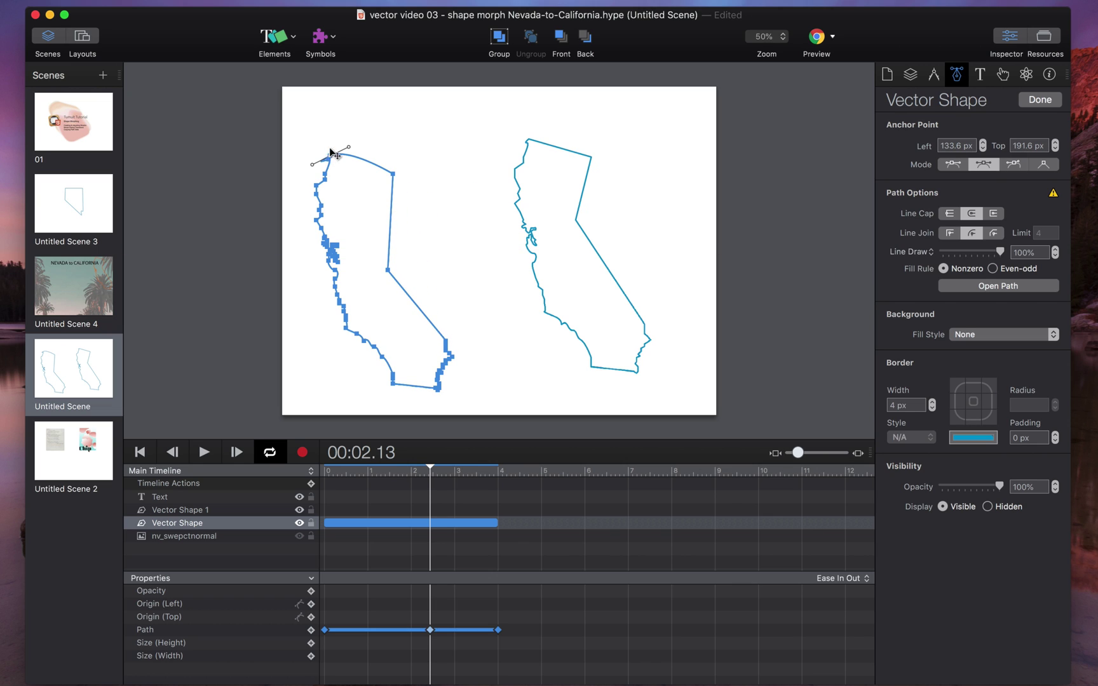
pyautogui.moveTo(346, 118)
pyautogui.mouseDown()
pyautogui.moveTo(362, 145)
pyautogui.moveTo(360, 110)
pyautogui.mouseUp()
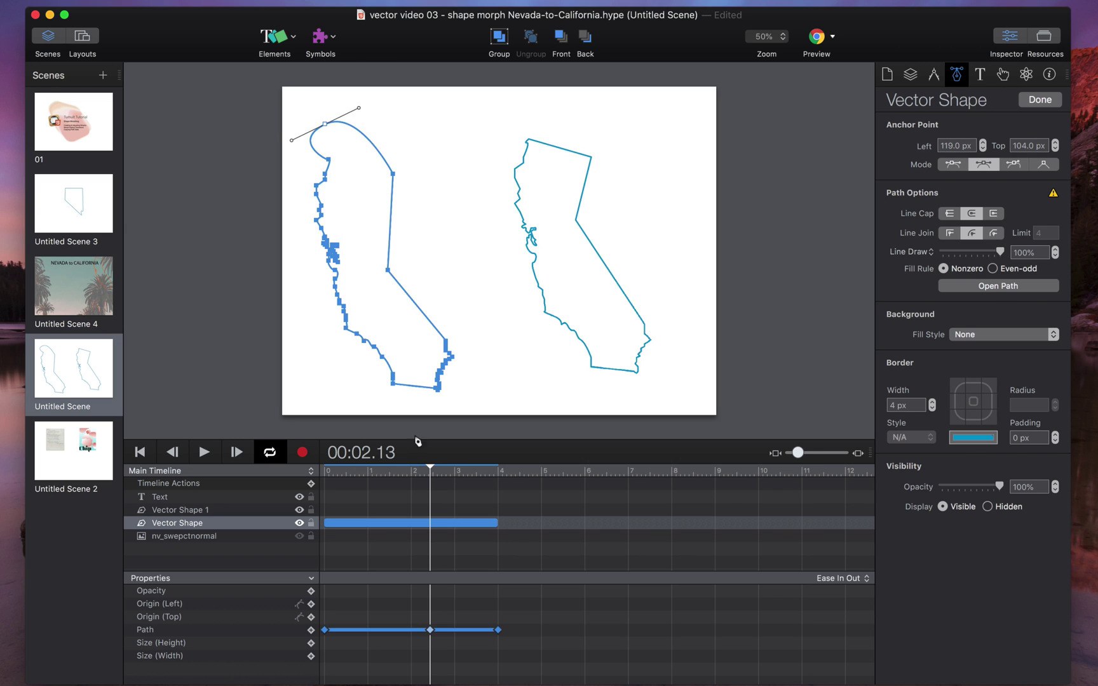
pyautogui.moveTo(430, 470)
pyautogui.mouseDown()
pyautogui.moveTo(347, 474)
pyautogui.moveTo(422, 485)
pyautogui.mouseUp()
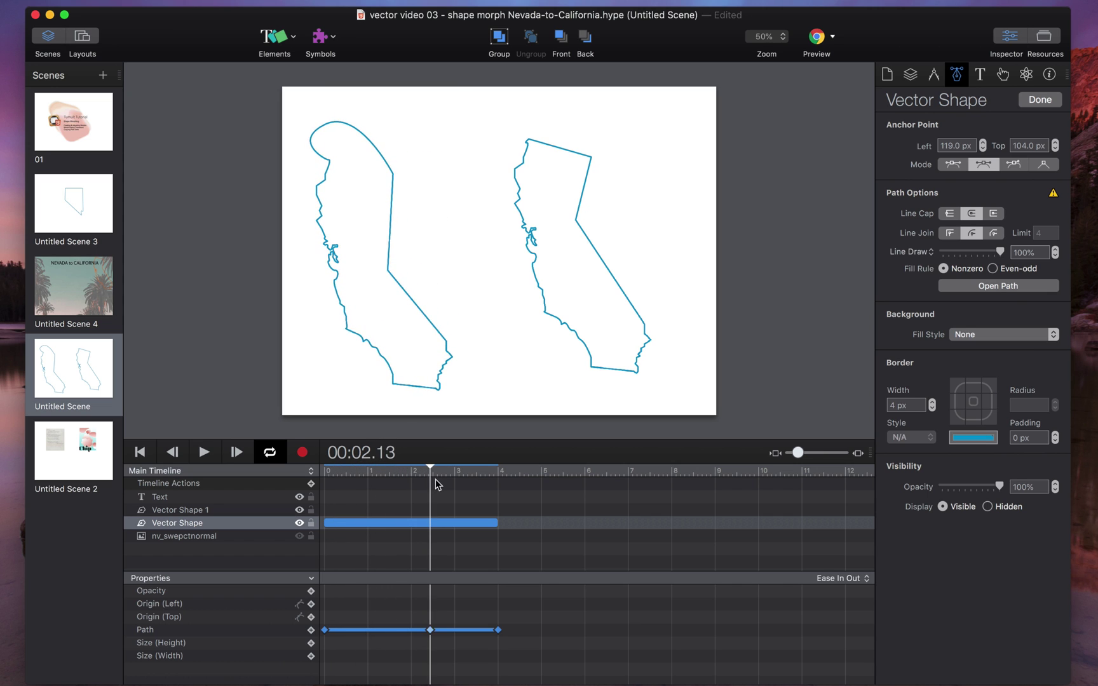
pyautogui.moveTo(437, 485); pyautogui.dragTo(382, 489)
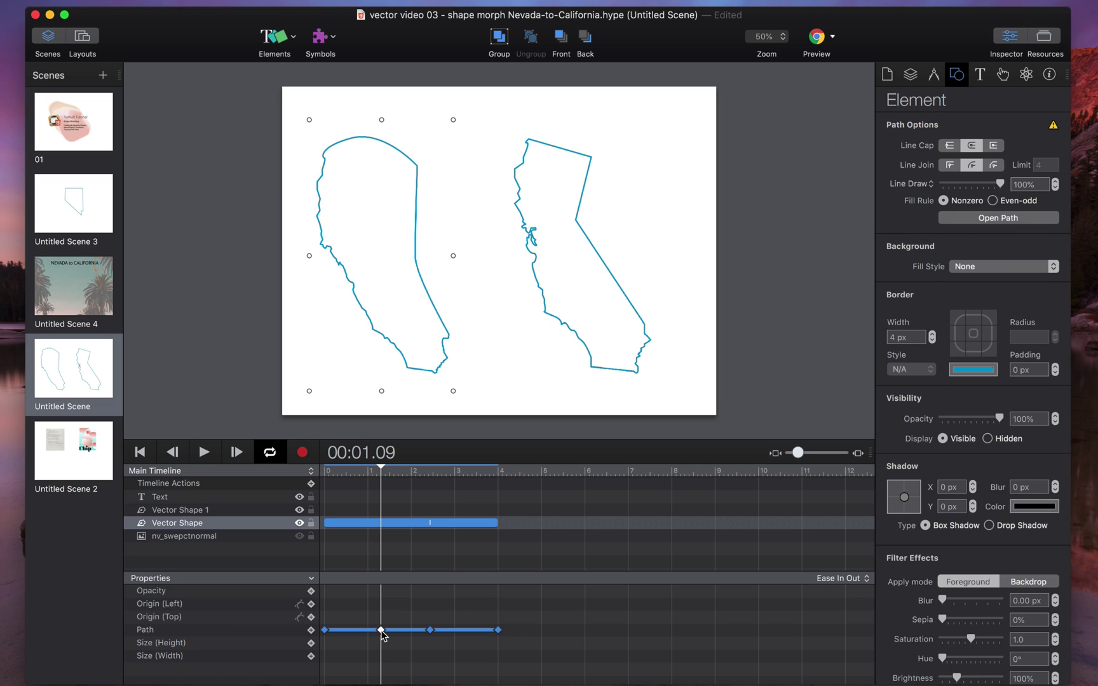
# At about 1.17 s, nudge the morphing shape slightly right and down, then return to start
pyautogui.click(392, 473)
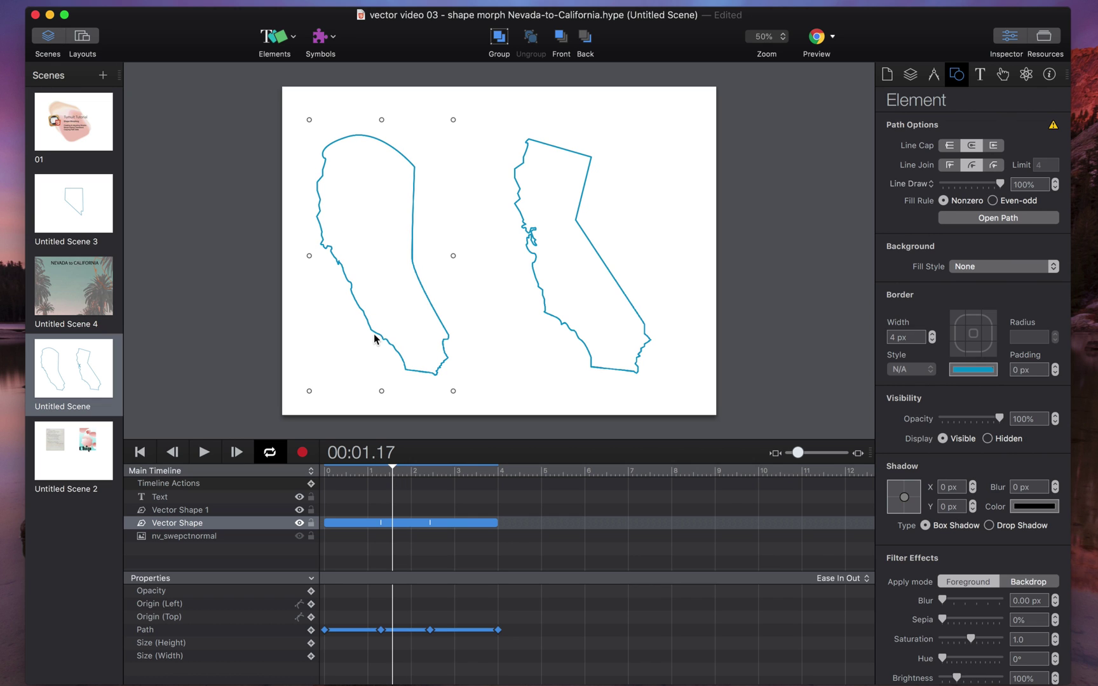
pyautogui.moveTo(374, 331); pyautogui.dragTo(424, 350)
pyautogui.moveTo(392, 471)
pyautogui.mouseDown()
pyautogui.moveTo(323, 473)
pyautogui.moveTo(505, 487)
pyautogui.moveTo(402, 480)
pyautogui.mouseUp()
# Move the morphing shape up and left, reselect it, and rewind to 00:00.00
pyautogui.moveTo(417, 383); pyautogui.dragTo(358, 314)
pyautogui.click(525, 160)
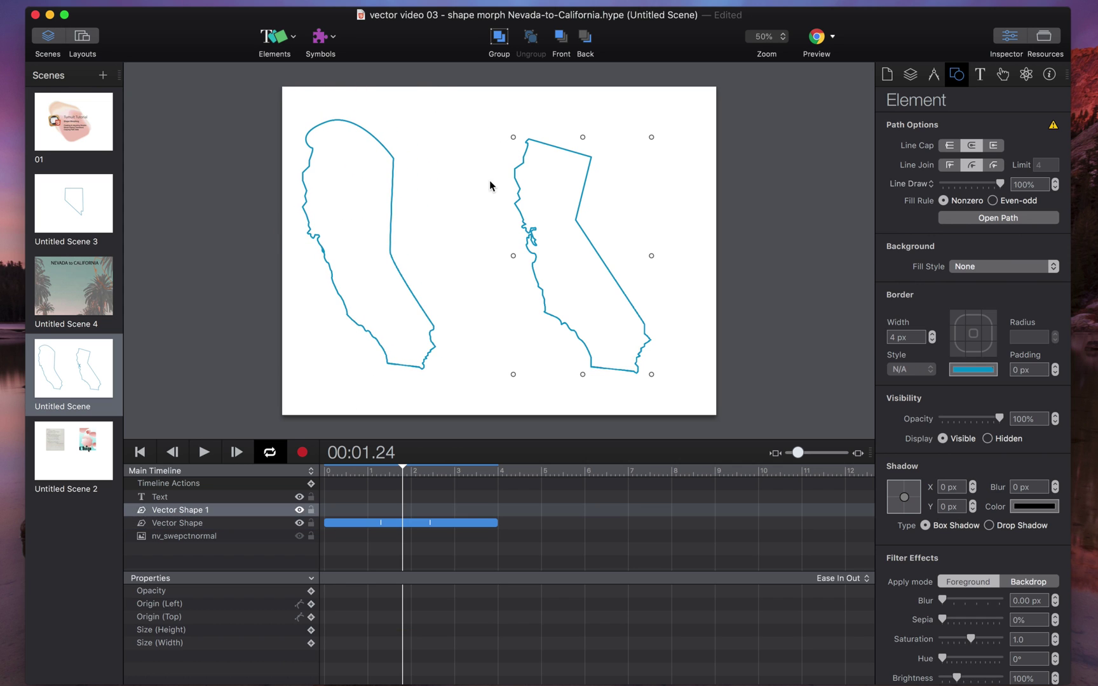
pyautogui.click(394, 184)
pyautogui.click(391, 186)
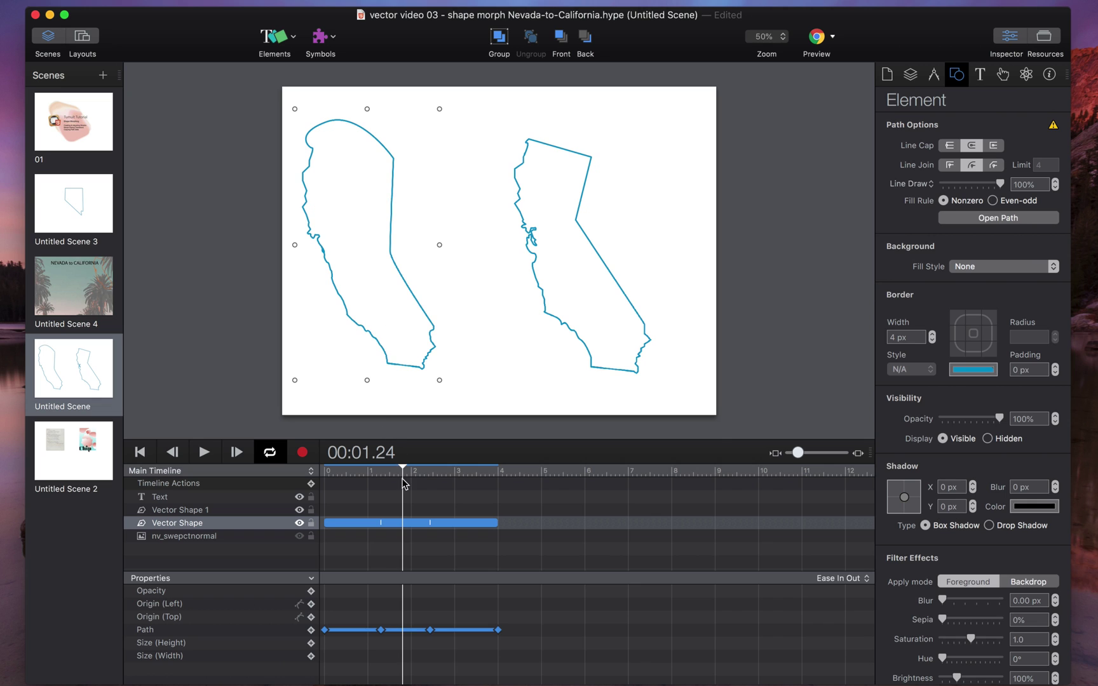
pyautogui.moveTo(404, 483); pyautogui.dragTo(325, 470)
# Select all Nevada anchors, move the top-right anchor, and recheck the morph through 4.06 s
pyautogui.doubleClick(348, 276)
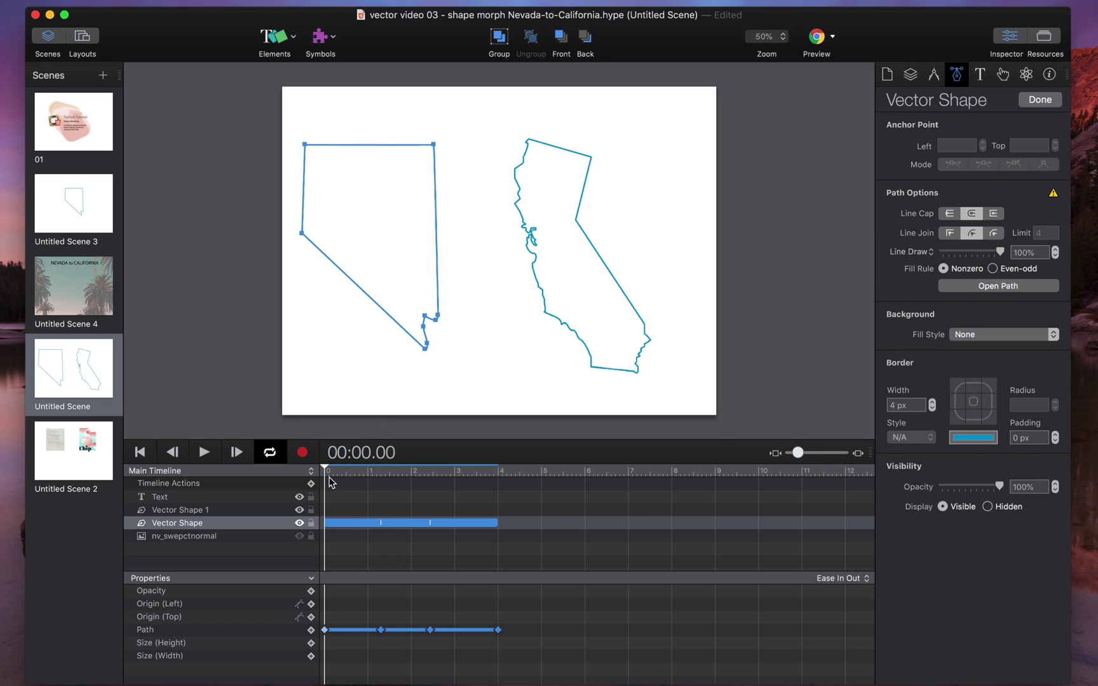
pyautogui.moveTo(278, 130); pyautogui.dragTo(462, 384)
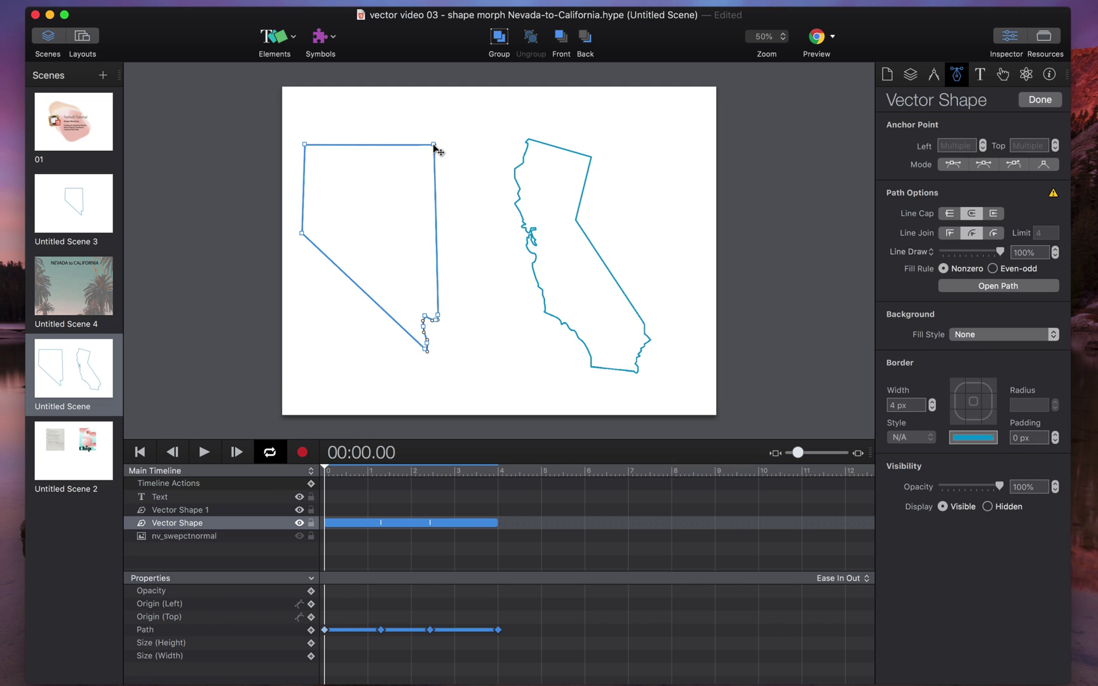
pyautogui.moveTo(433, 147); pyautogui.dragTo(558, 111)
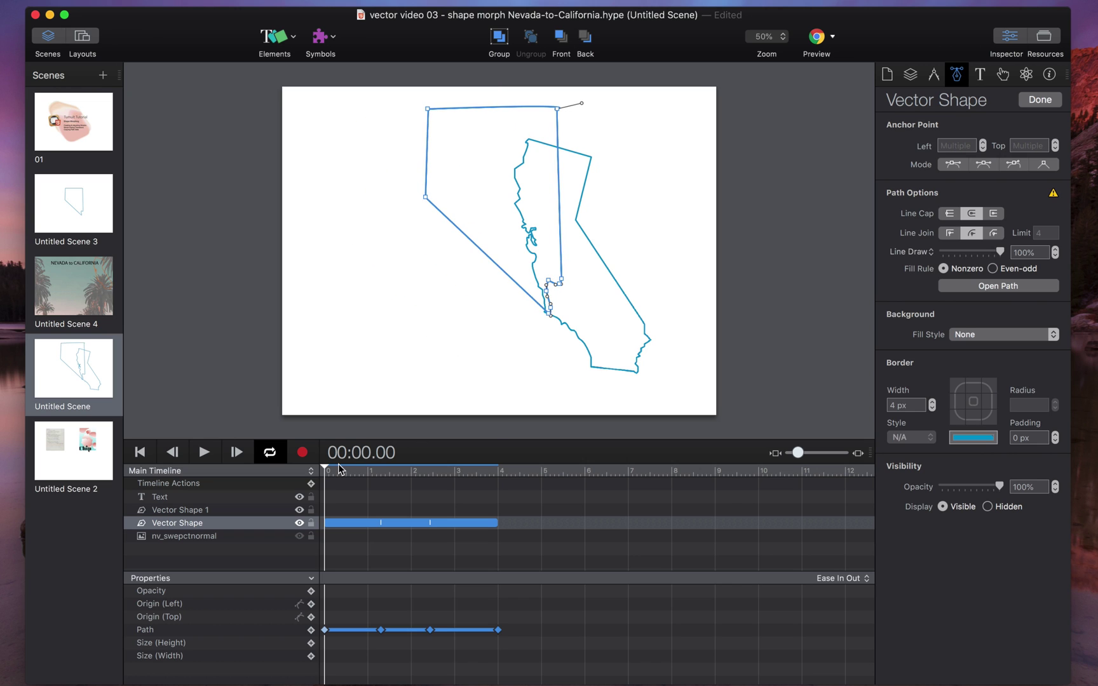
pyautogui.moveTo(329, 472); pyautogui.dragTo(431, 474)
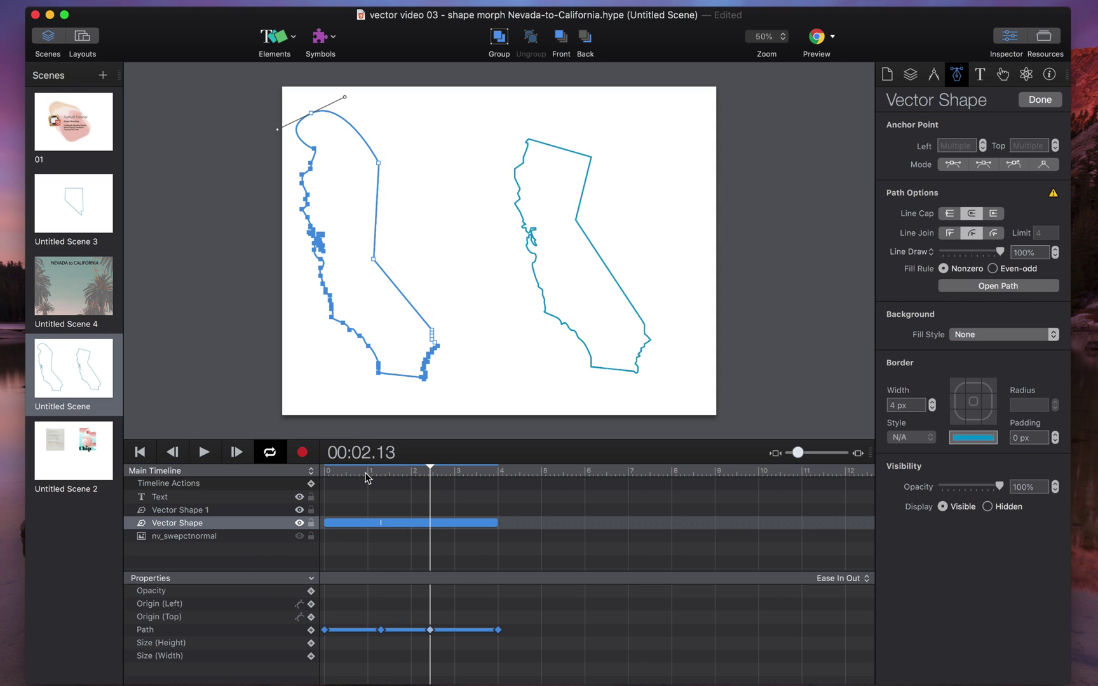
pyautogui.moveTo(371, 475); pyautogui.dragTo(510, 489)
# Delete the leftover separate California outline from the stage
pyautogui.click(478, 498)
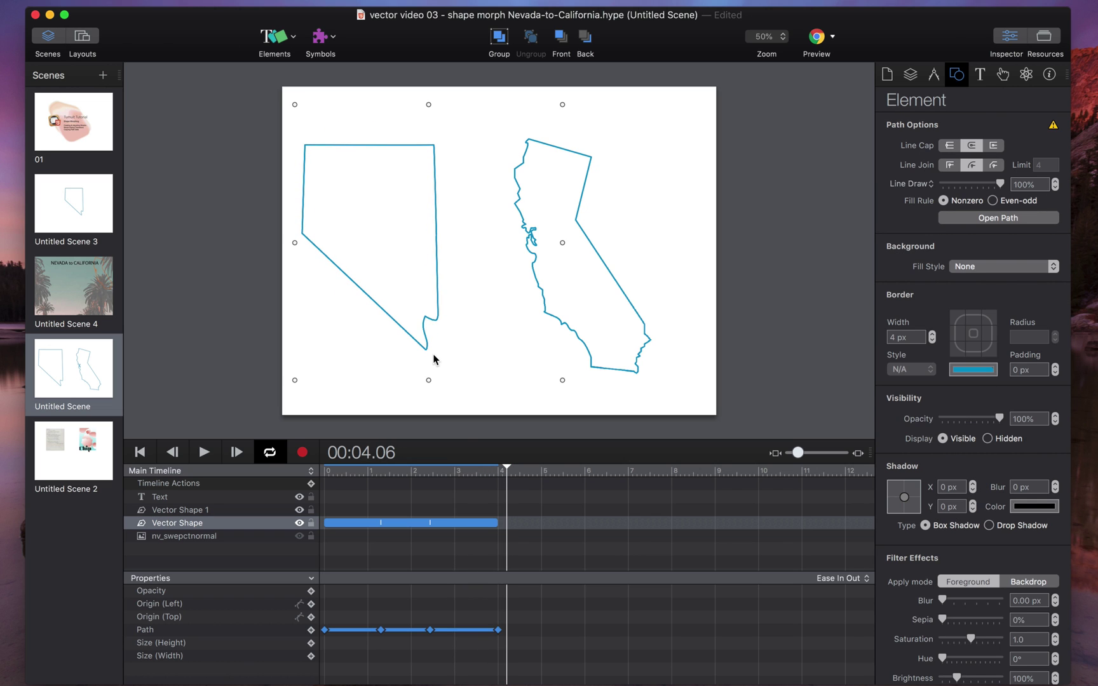
pyautogui.click(570, 331)
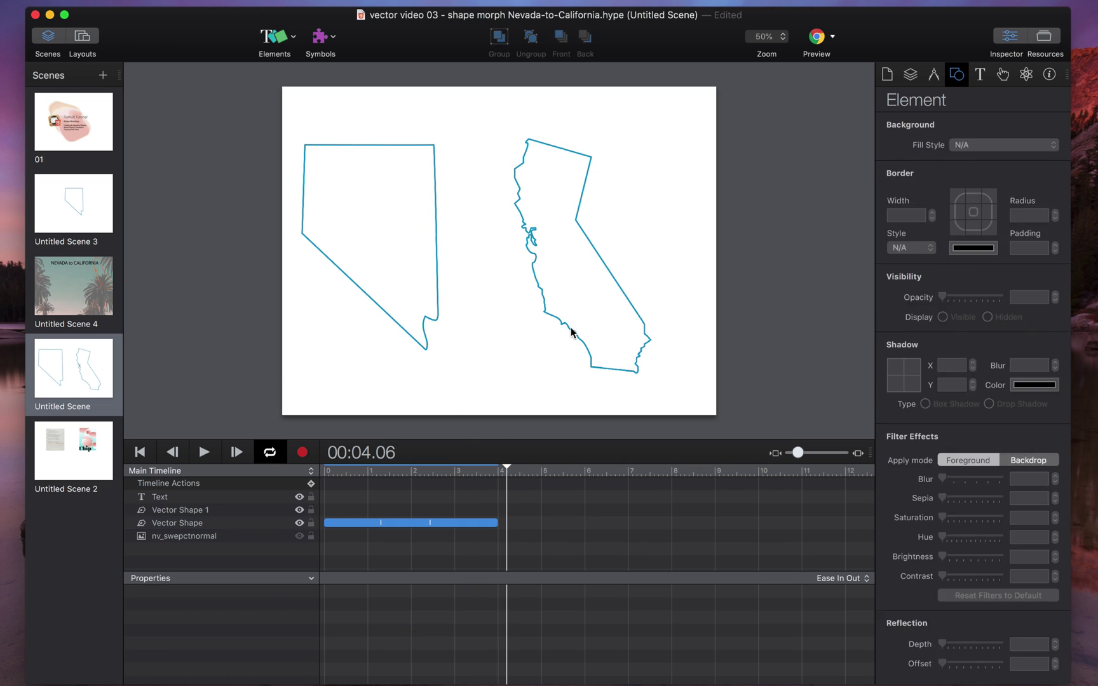
pyautogui.click(572, 330)
pyautogui.press('Delete')
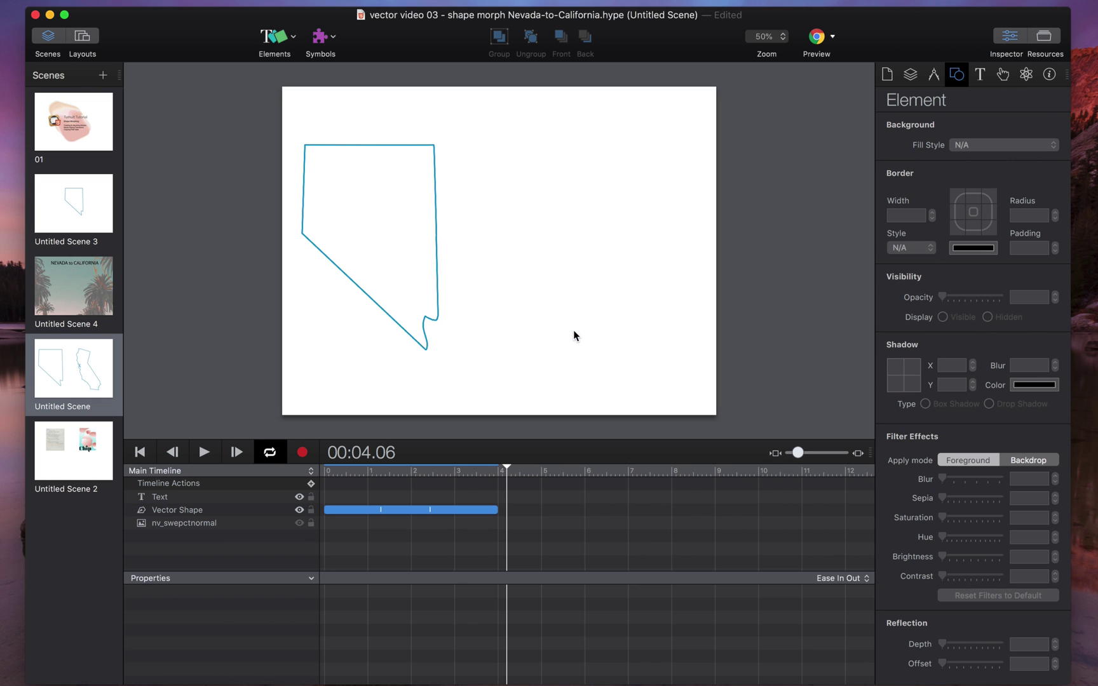
# Shrink the morphing vector shape around its centre and scrub through the morph to check it
pyautogui.click(404, 471)
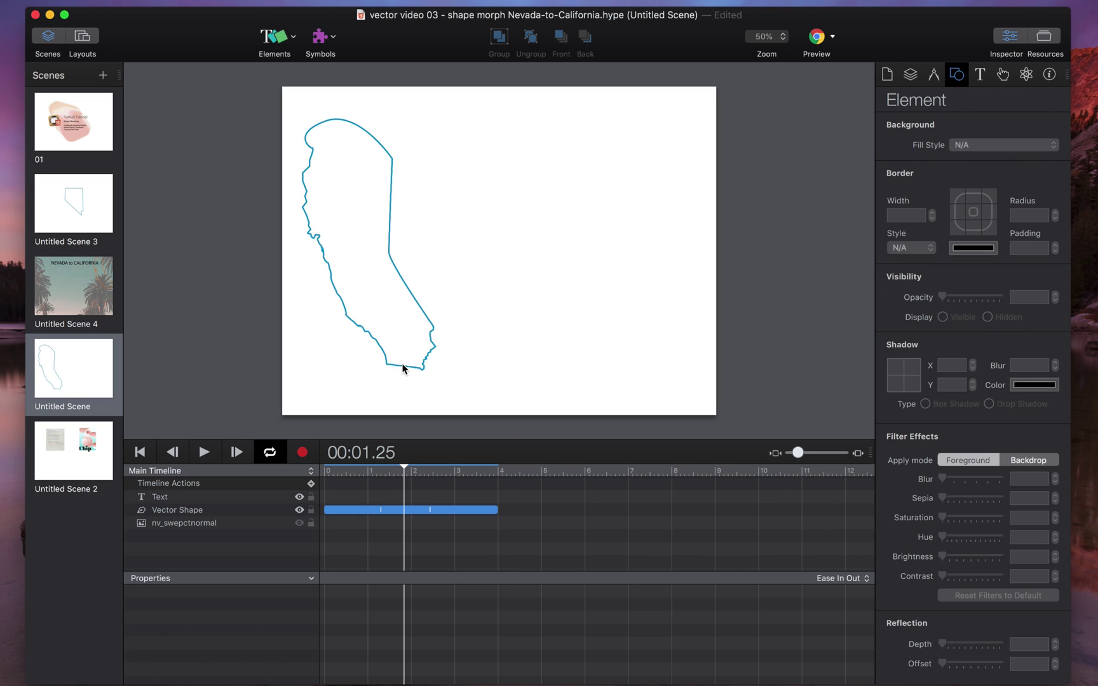
pyautogui.click(381, 353)
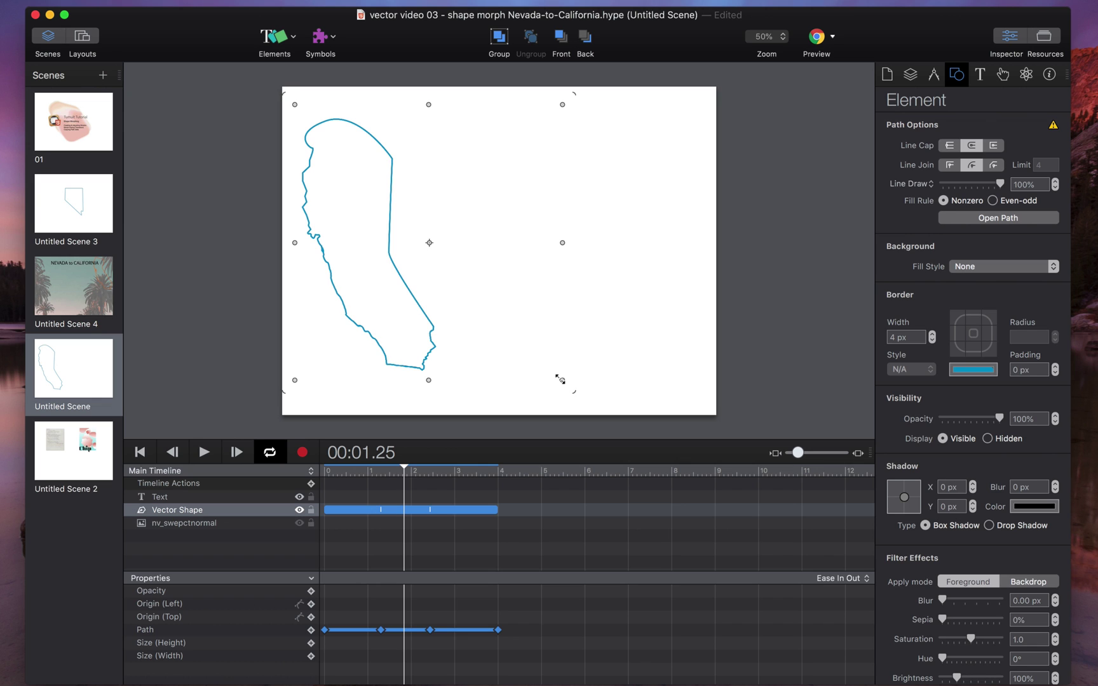
pyautogui.moveTo(558, 379); pyautogui.dragTo(487, 303)
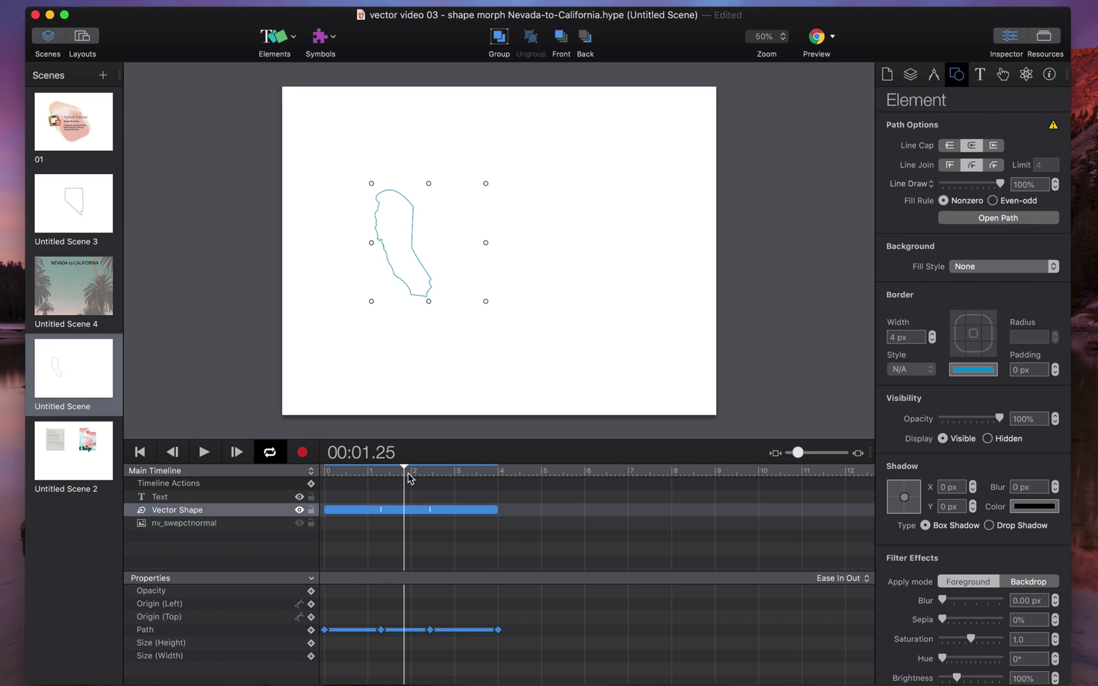
pyautogui.moveTo(407, 477); pyautogui.dragTo(324, 502)
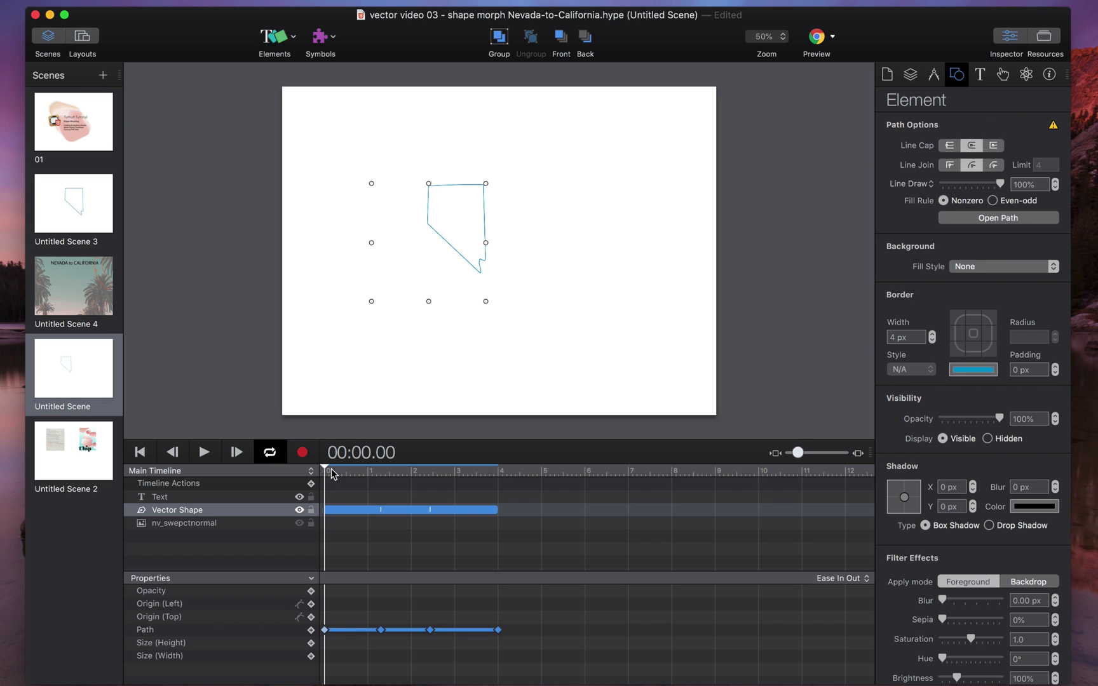
pyautogui.moveTo(331, 478); pyautogui.dragTo(498, 494)
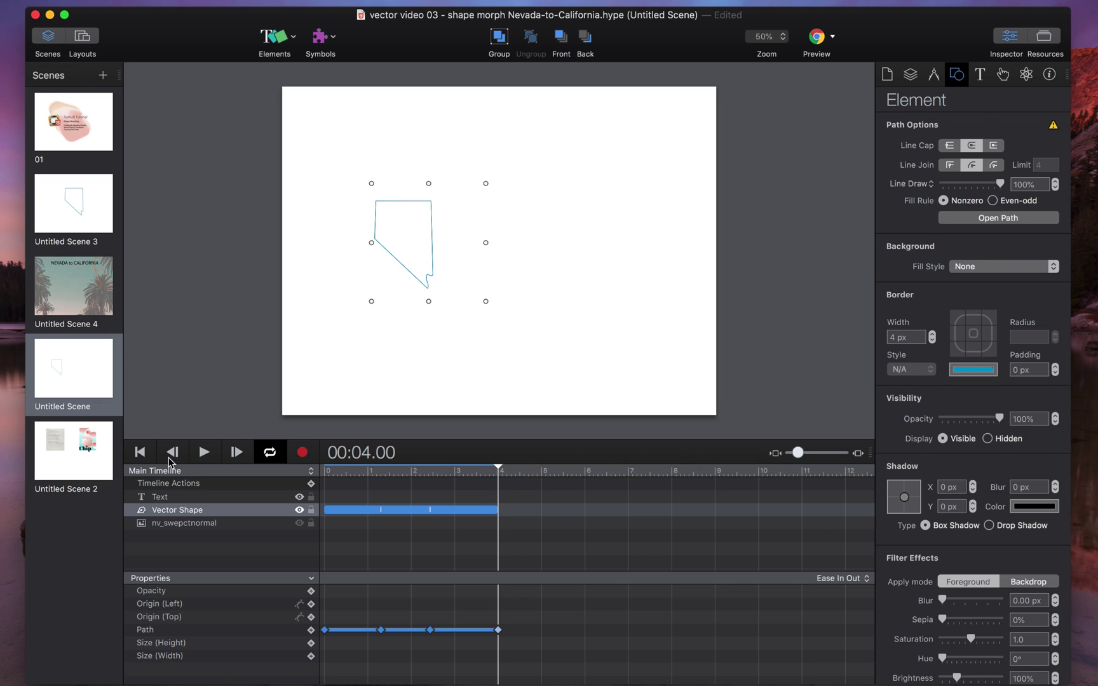
# Play Untitled Scene 2's letter-to-paper-plane morph zoomed to 100%, then rewind to 00:00.00
pyautogui.click(89, 458)
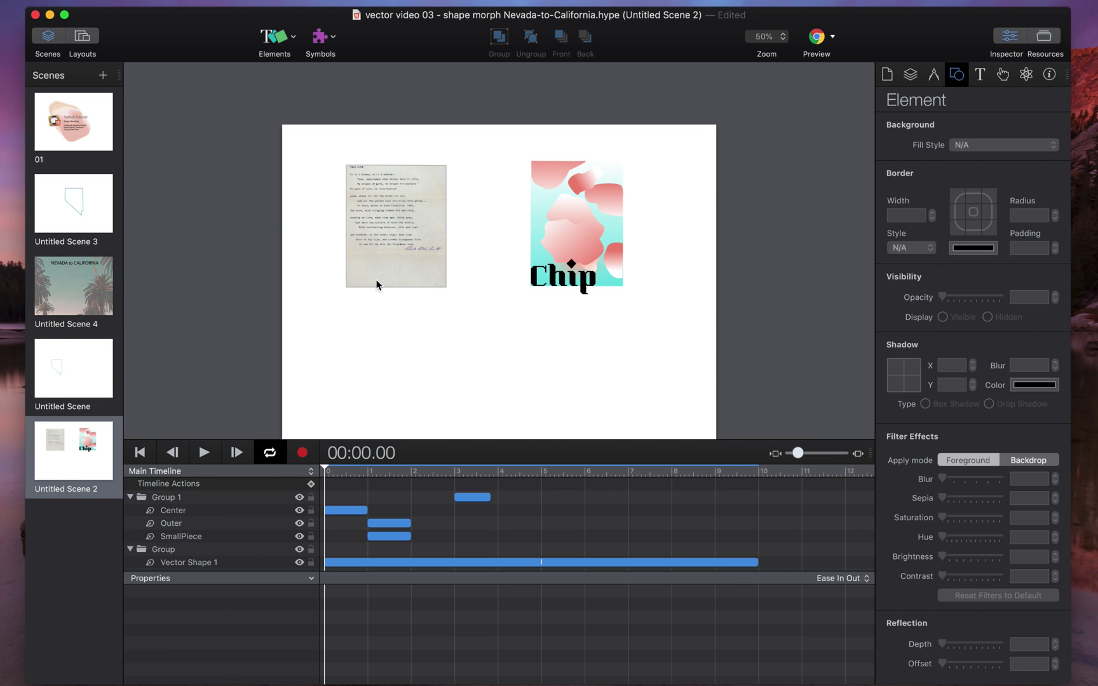
pyautogui.press('super+plus')
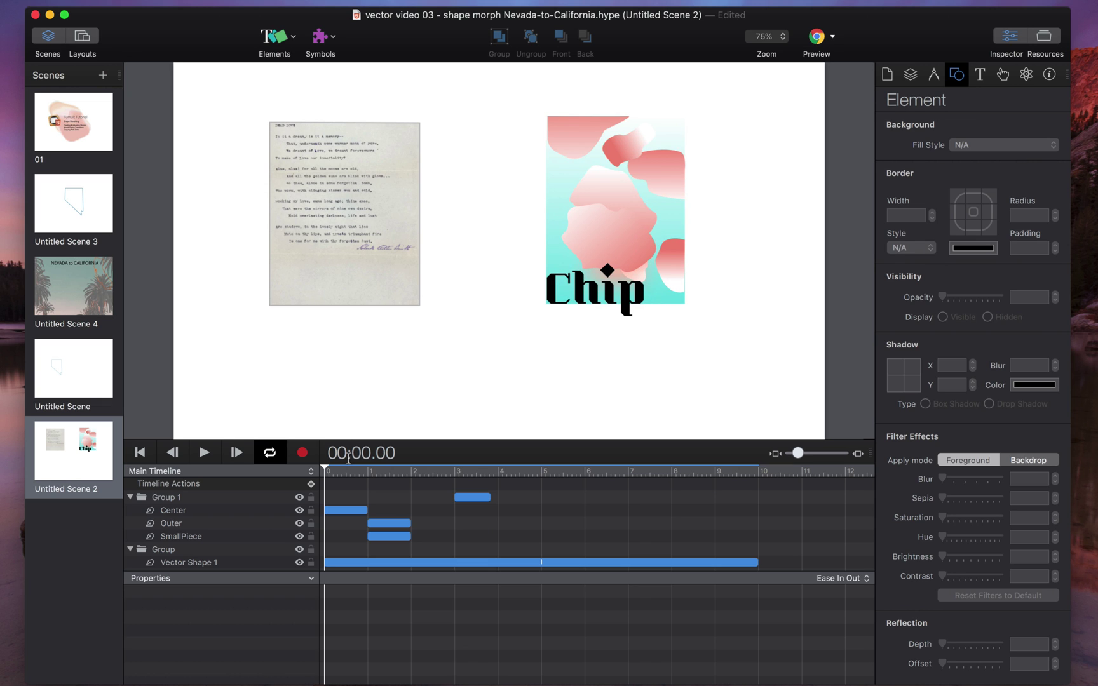
pyautogui.click(204, 452)
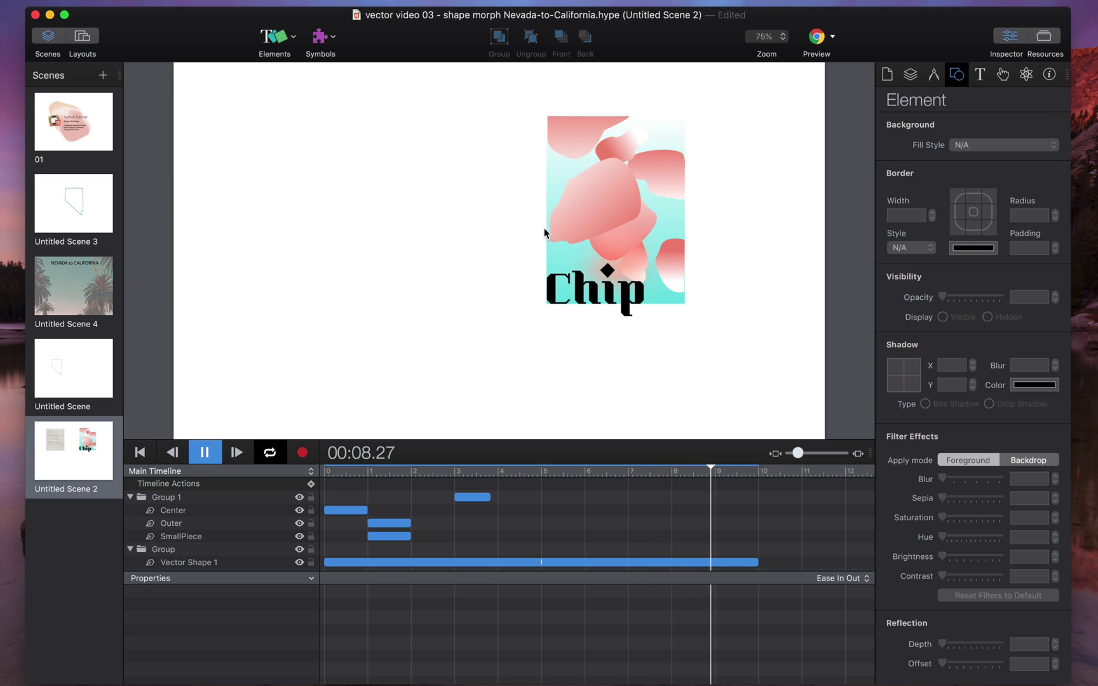
pyautogui.press('super+equal')
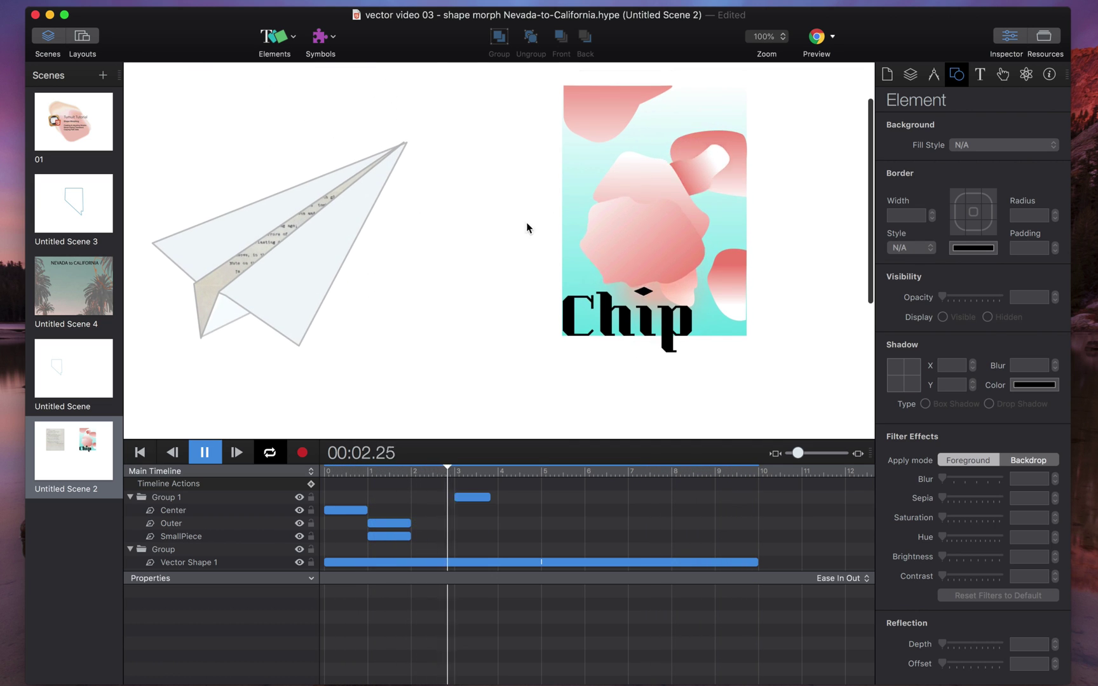
pyautogui.click(343, 471)
pyautogui.moveTo(331, 471); pyautogui.dragTo(508, 476)
# In Untitled Scene 3, scrub the Nevada-to-California morph and select the Nevada shape at the start
pyautogui.click(76, 216)
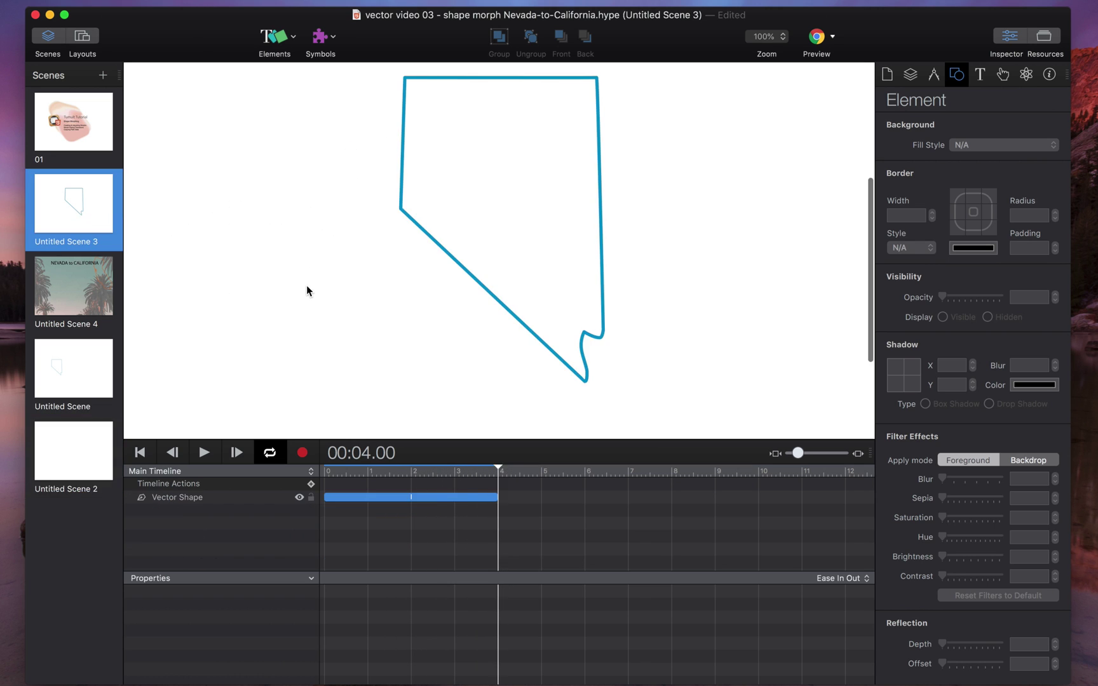
pyautogui.moveTo(372, 477); pyautogui.dragTo(325, 477)
pyautogui.click(380, 498)
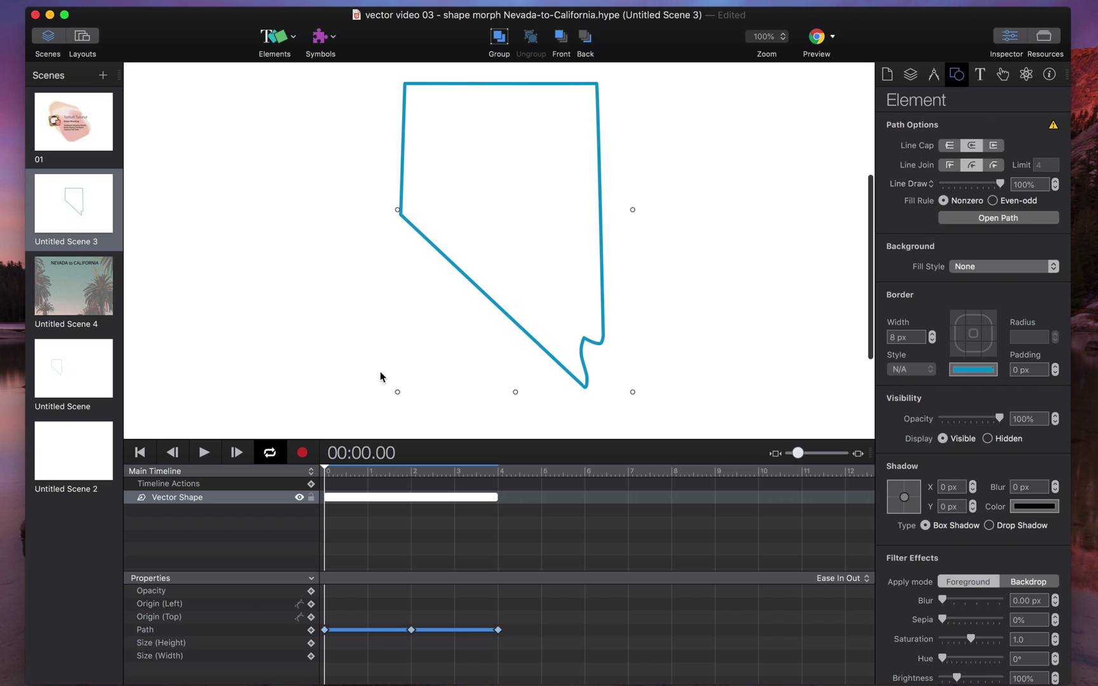
# Change the morph easing from Ease In Out to Linear after trying Bounce, Ease In and Ease Out
pyautogui.click(851, 579)
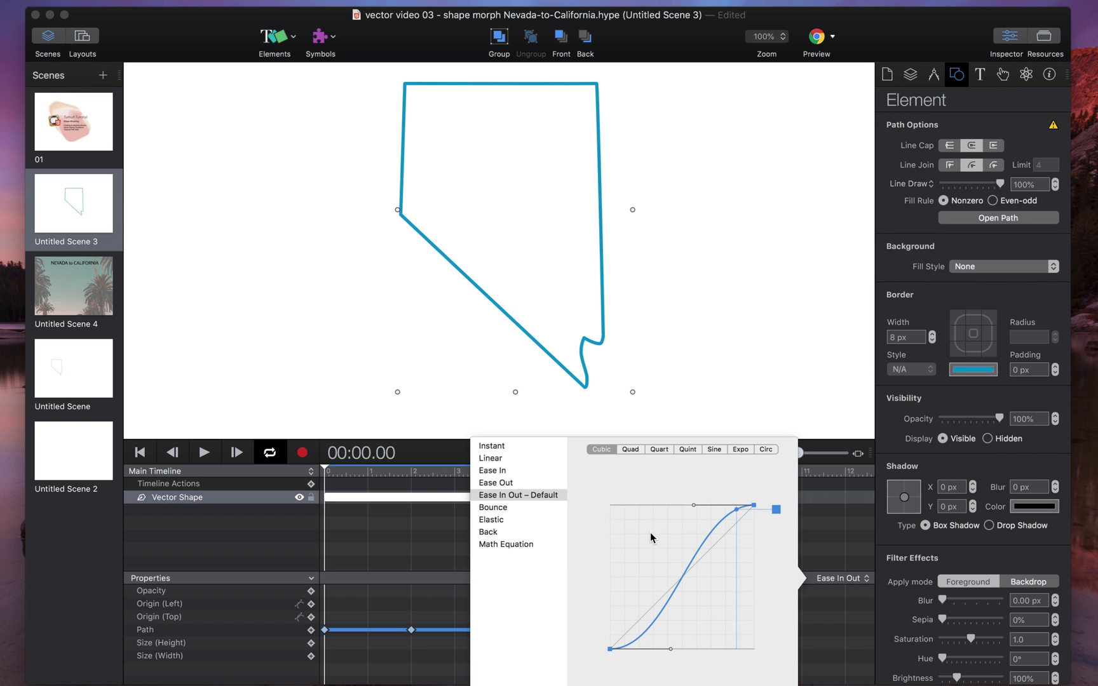
pyautogui.moveTo(689, 570)
pyautogui.mouseDown()
pyautogui.moveTo(645, 544)
pyautogui.moveTo(703, 591)
pyautogui.moveTo(696, 576)
pyautogui.mouseUp()
pyautogui.click(499, 507)
pyautogui.click(507, 458)
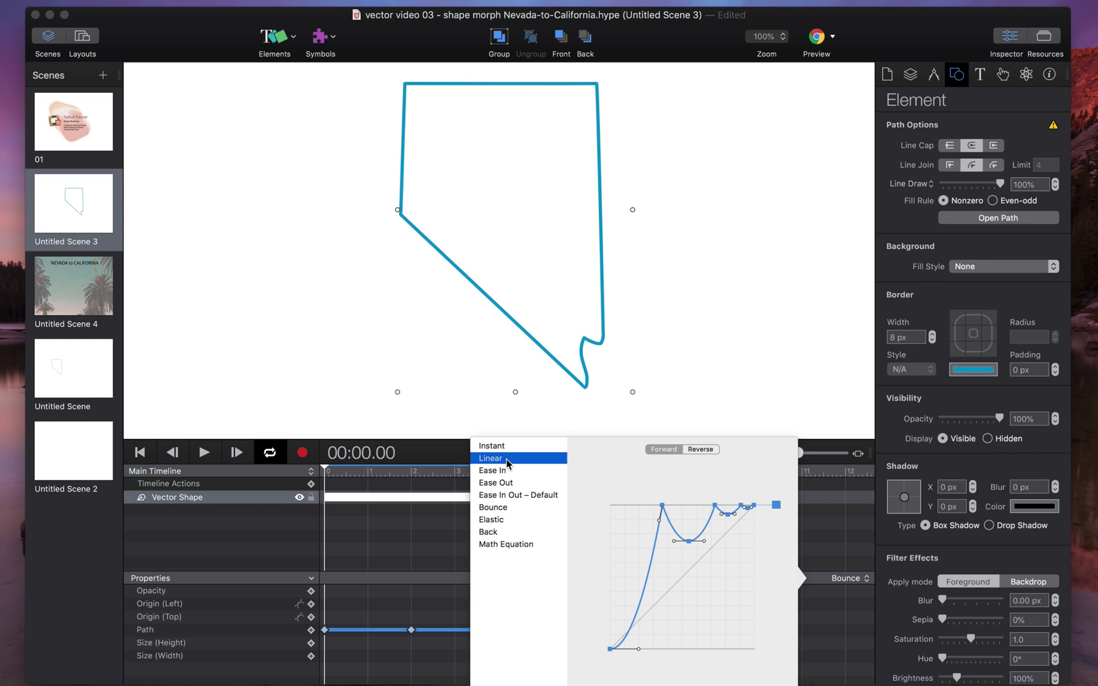
pyautogui.click(512, 472)
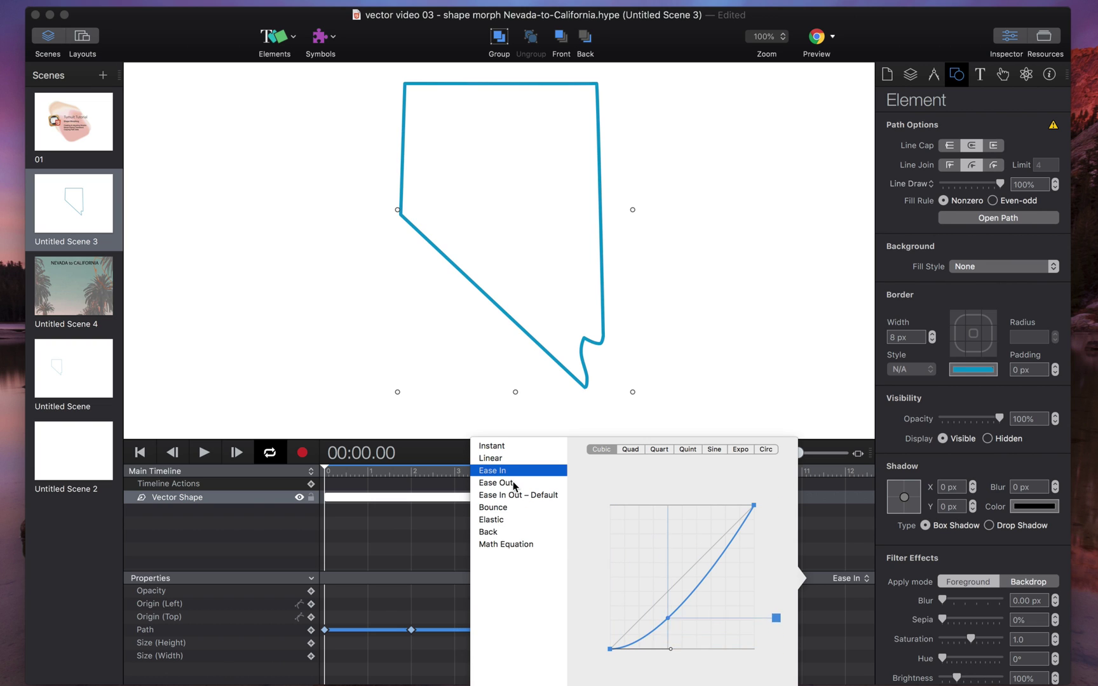
pyautogui.click(512, 482)
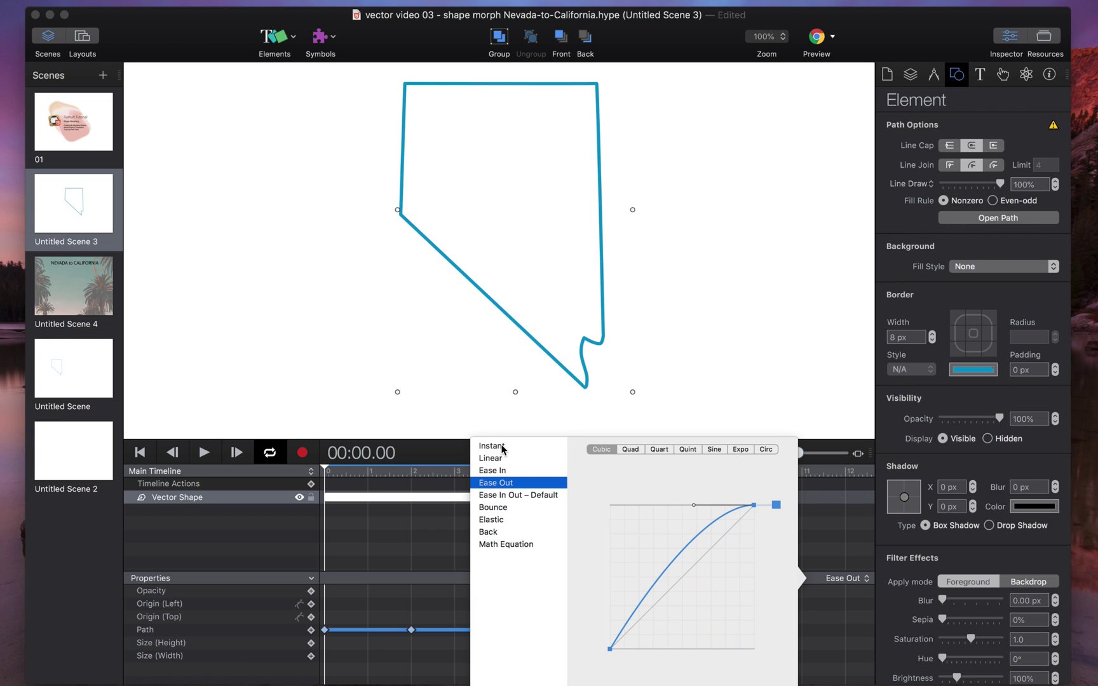
pyautogui.click(508, 458)
pyautogui.click(437, 462)
# Play the Linear-eased morph and rewind it to the Nevada outline at 00:00.00
pyautogui.press('space')
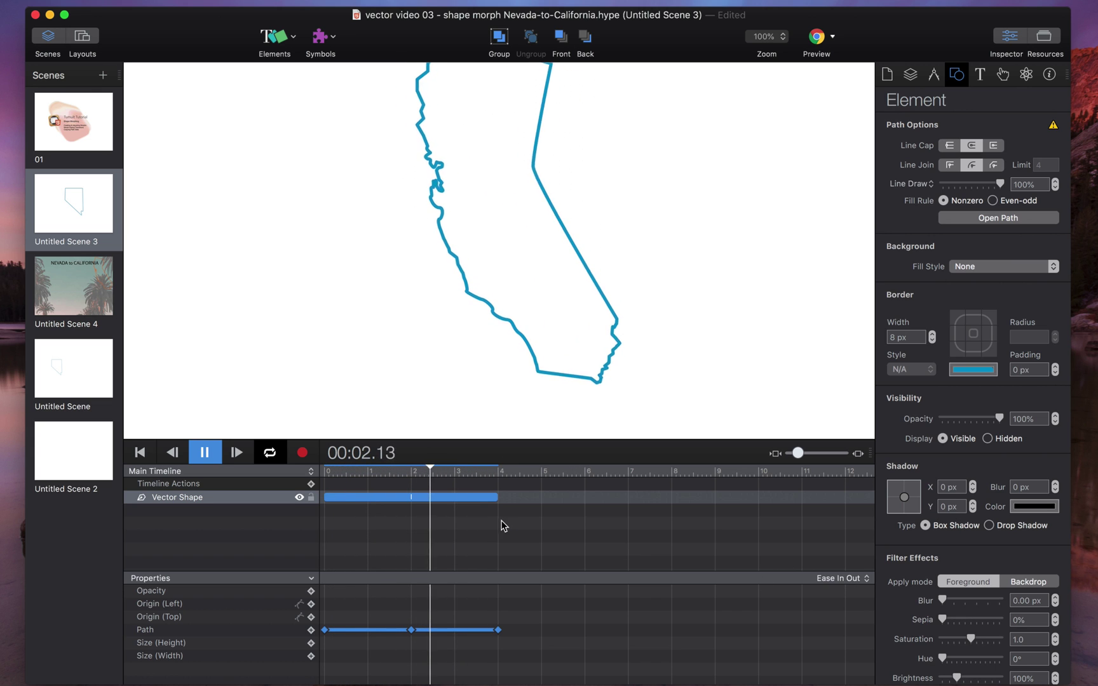
pyautogui.click(459, 498)
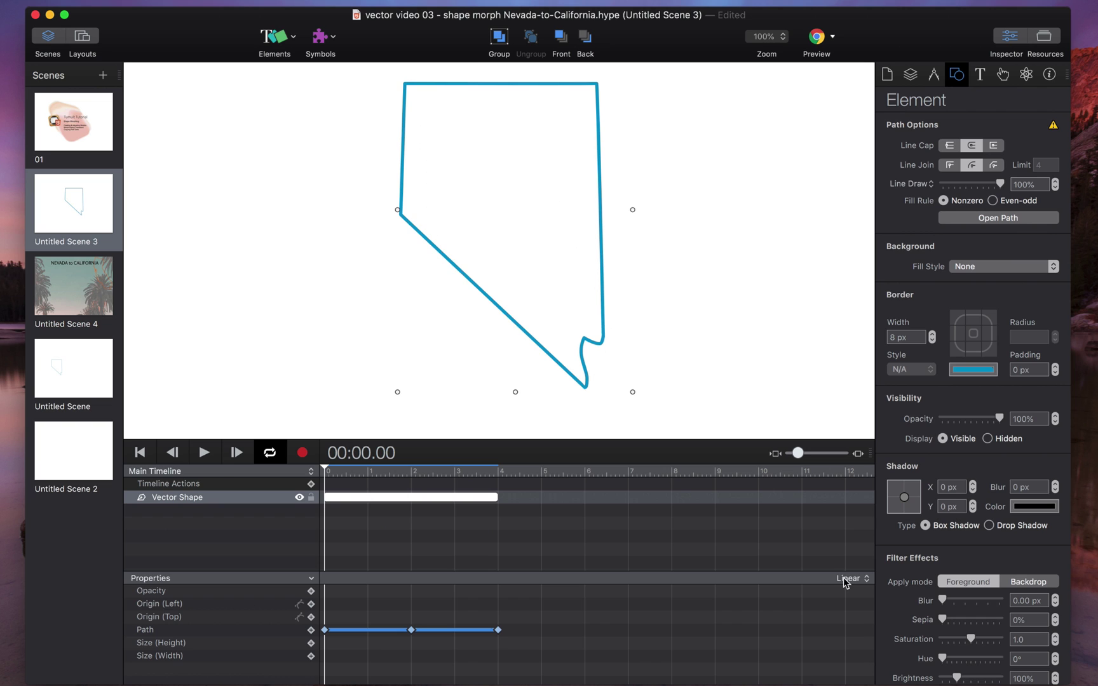
pyautogui.click(357, 218)
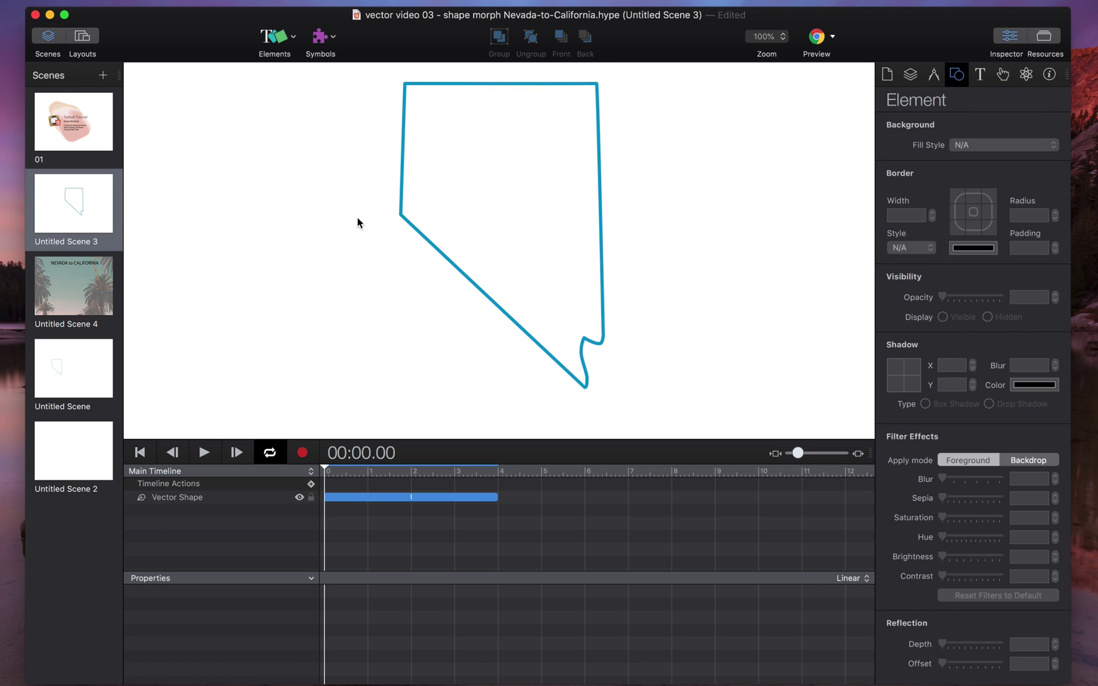
pyautogui.click(403, 218)
pyautogui.click(358, 500)
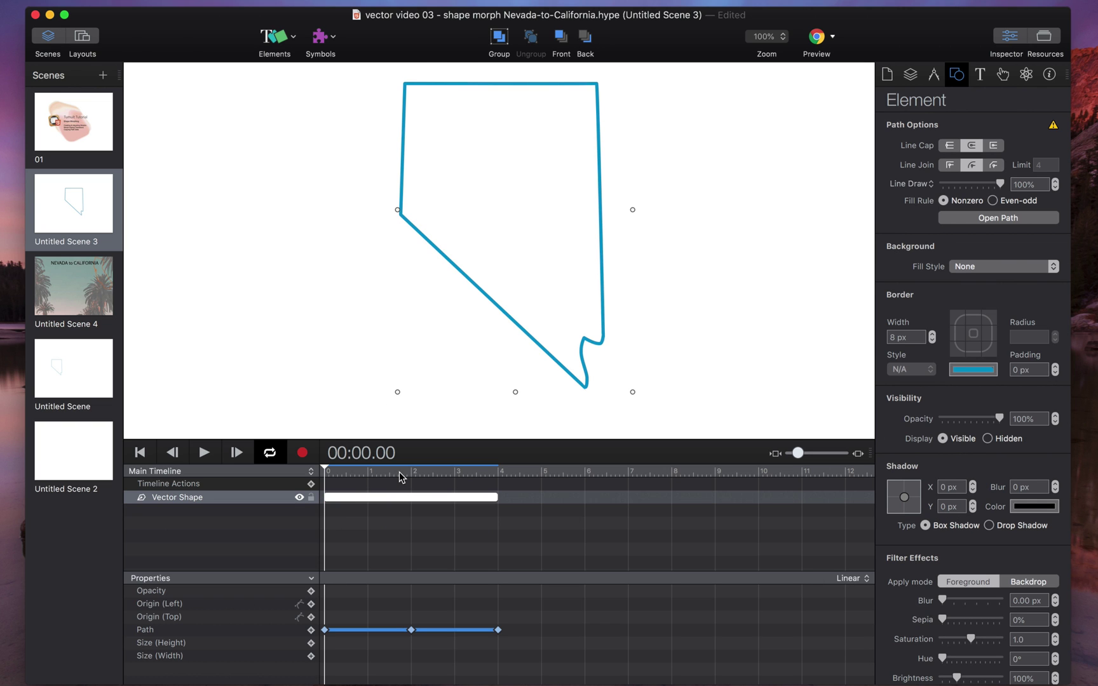
# Scrub through the morph once more, then switch to the 01 'Tumult Tutorial' title scene
pyautogui.moveTo(381, 474); pyautogui.dragTo(491, 475)
pyautogui.click(304, 174)
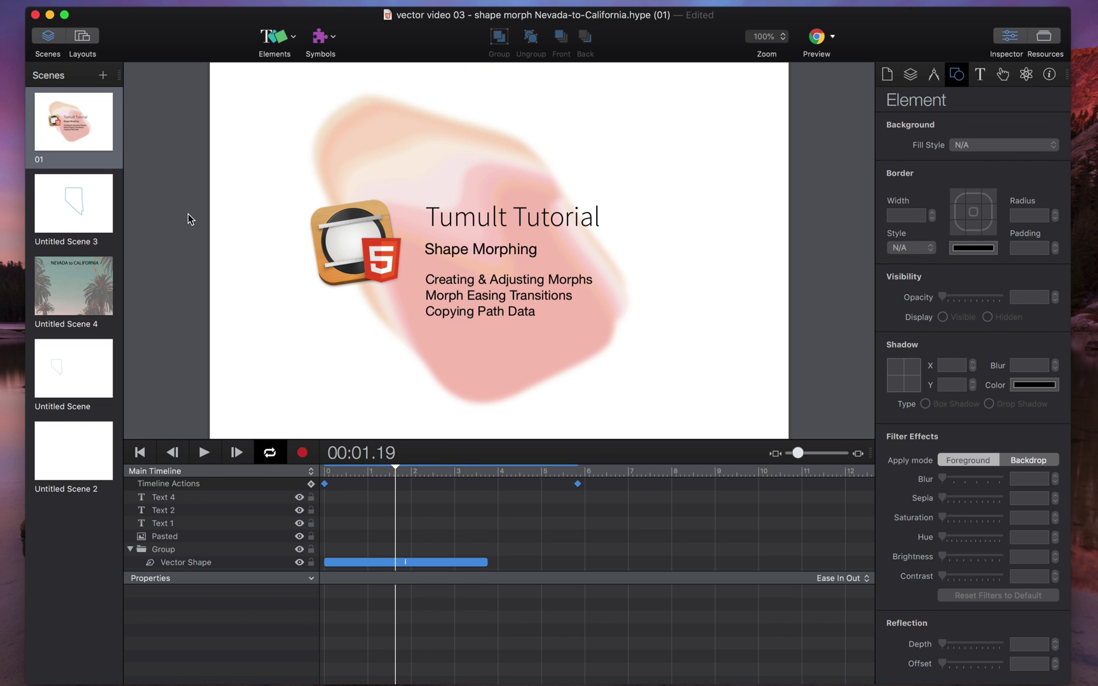